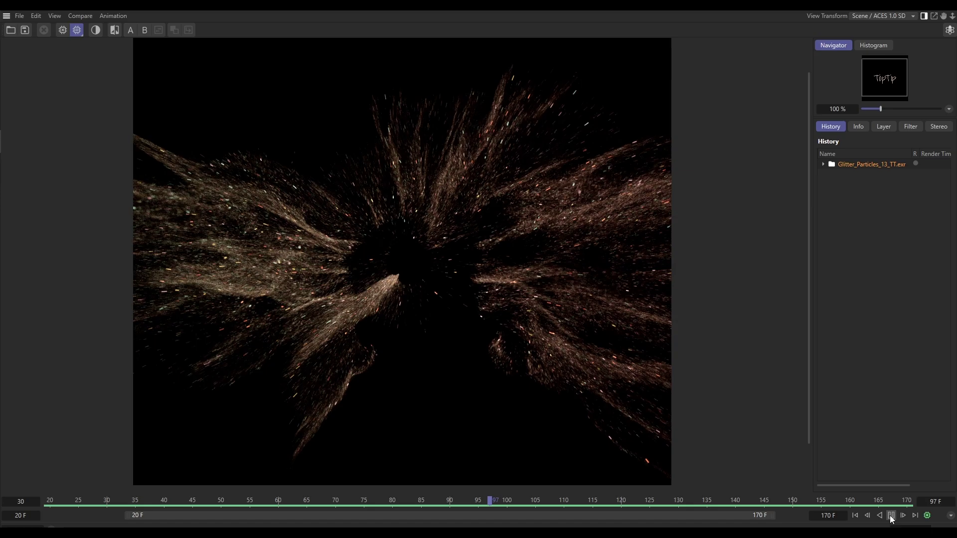
# - Play the rendered glitter particle animation backwards in the Picture Viewer
pyautogui.click(879, 516)
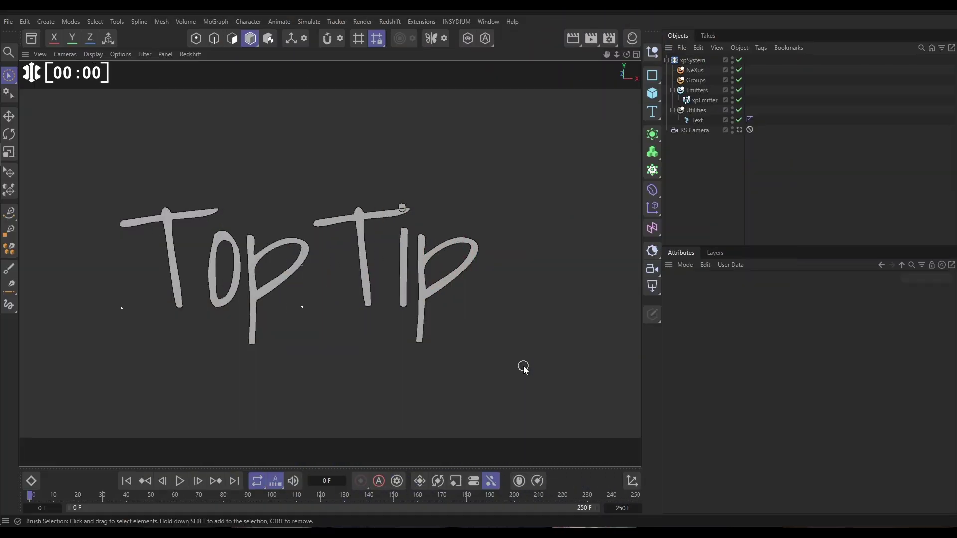
# - Hide the Text object in the editor and show the xpEmitter's particle lettering at frame 1
pyautogui.click(698, 123)
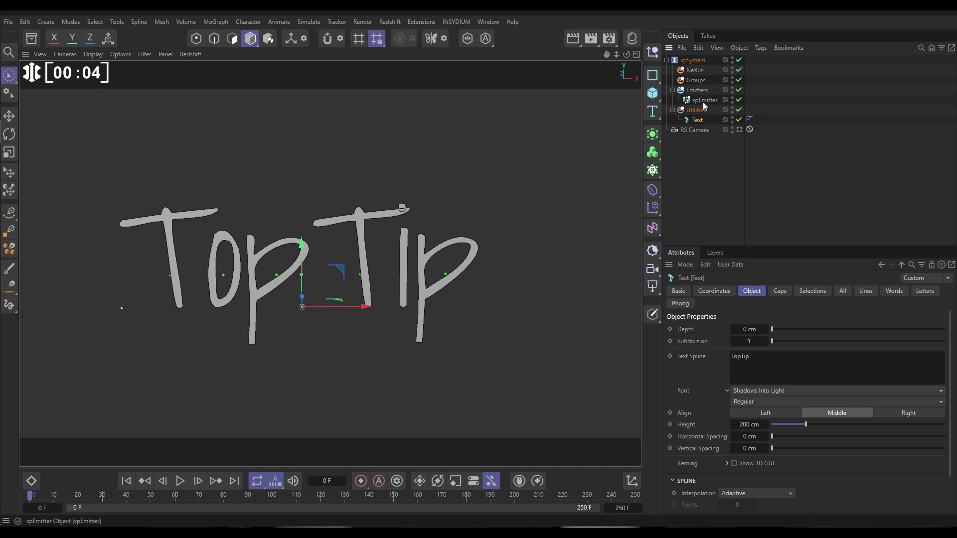
pyautogui.click(732, 120)
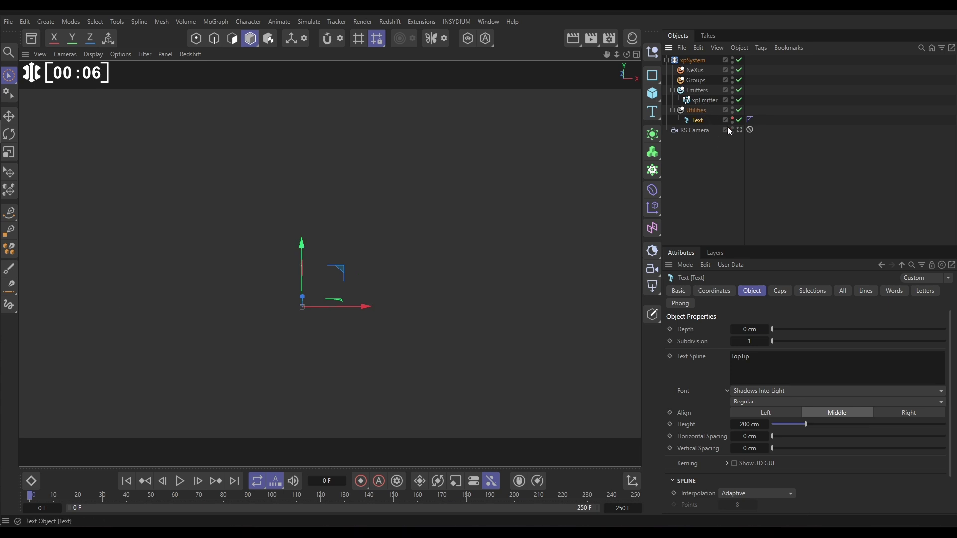
pyautogui.click(704, 99)
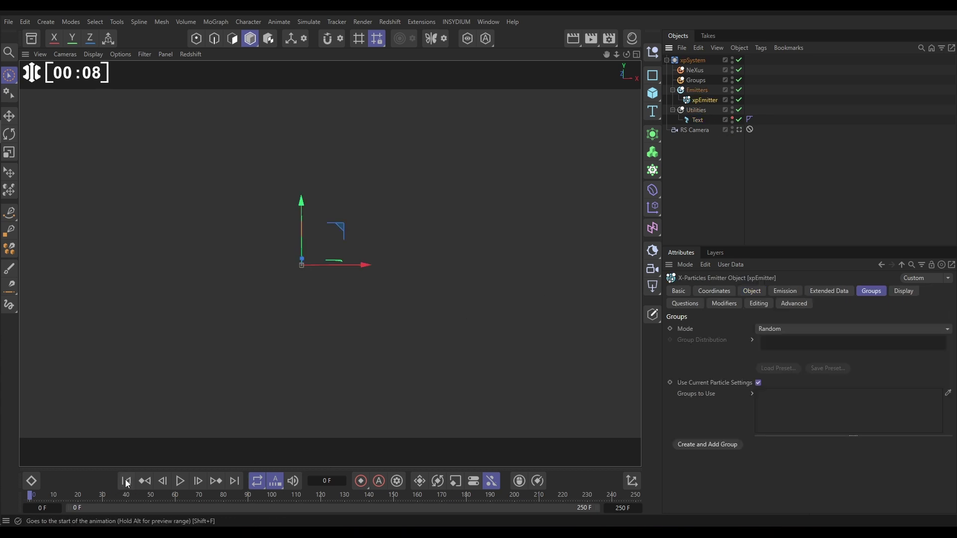
pyautogui.click(198, 481)
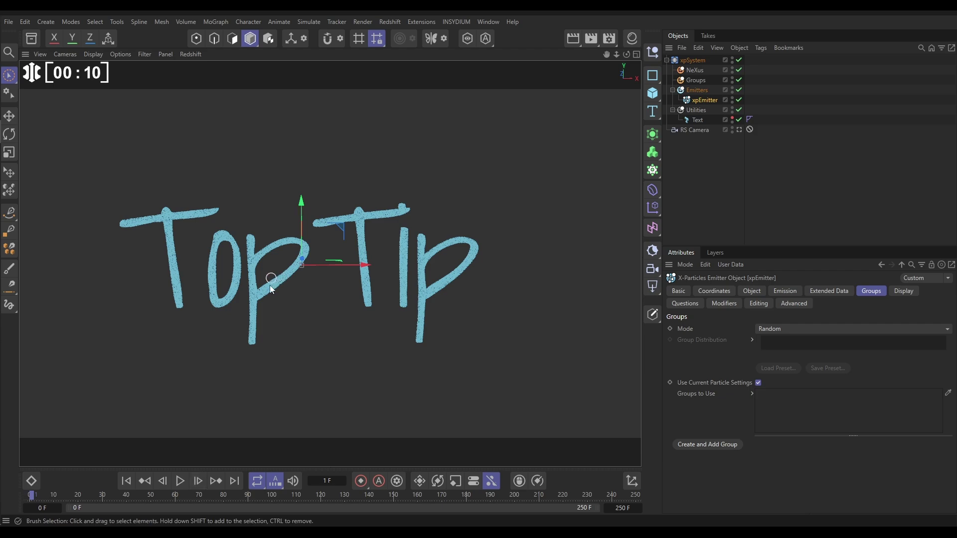
pyautogui.scroll(5, 264, 292)
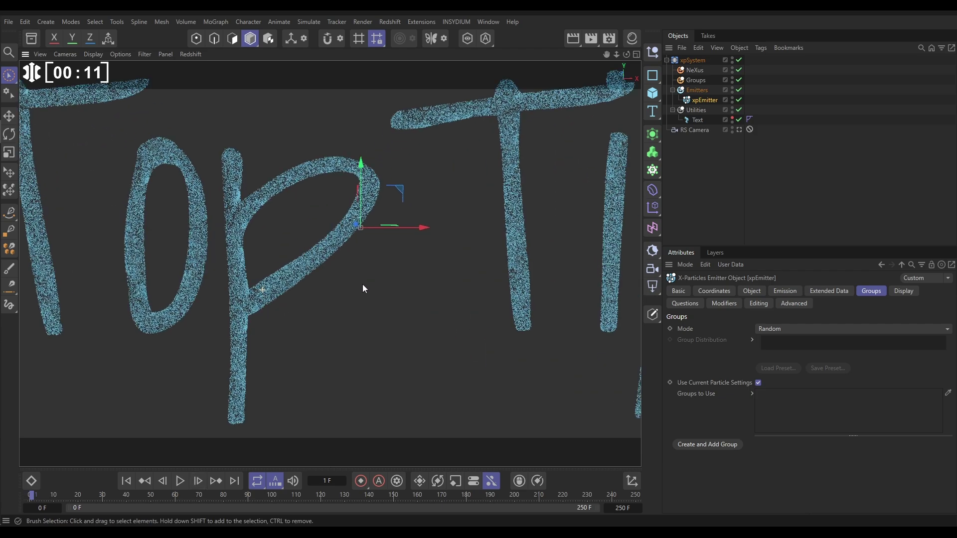
pyautogui.scroll(5, 363, 289)
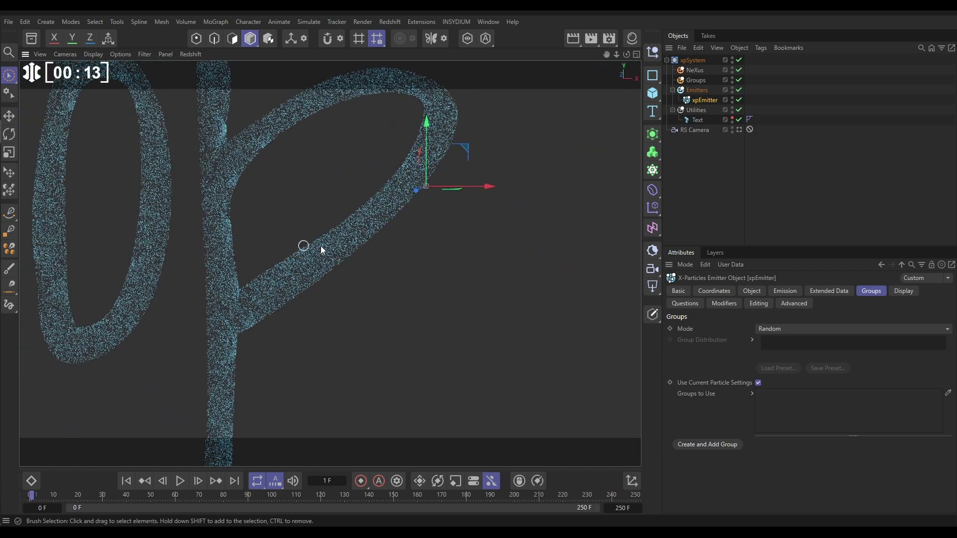
pyautogui.scroll(-8, 320, 246)
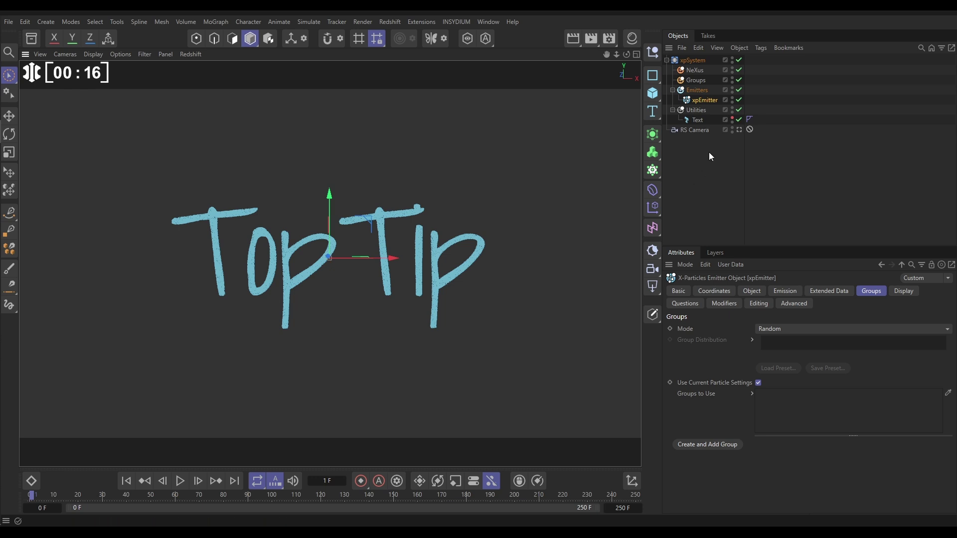
pyautogui.click(696, 211)
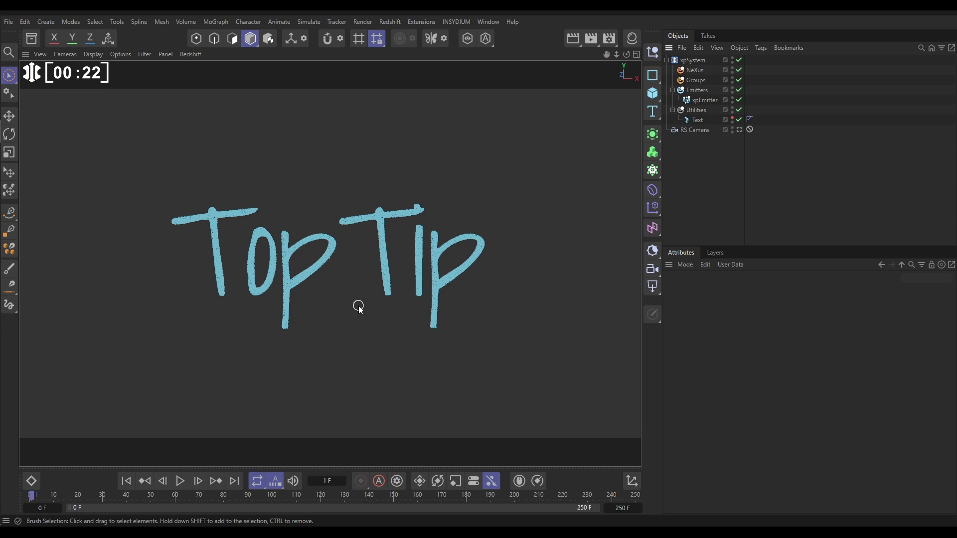
# - Add an nxExplode modifier under the NeXus folder
pyautogui.click(695, 71)
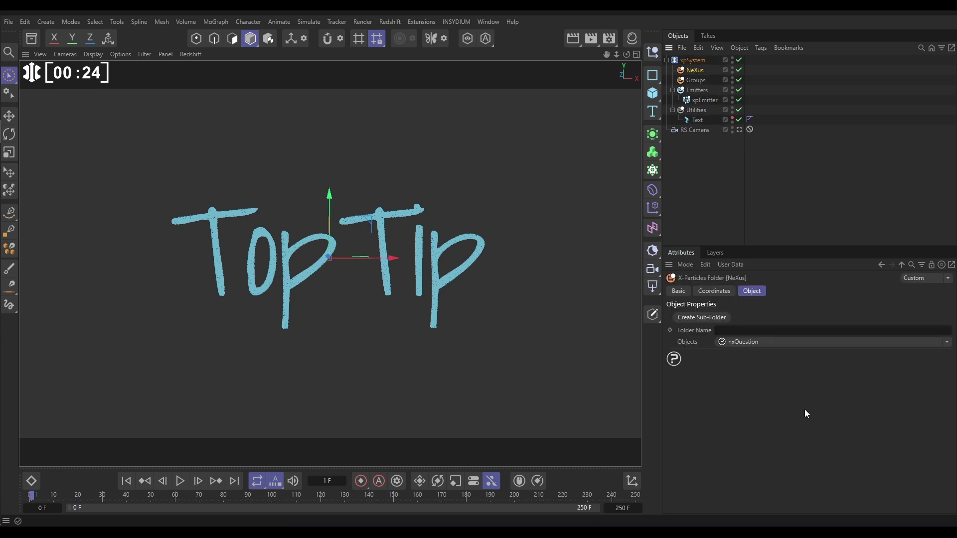
pyautogui.click(947, 342)
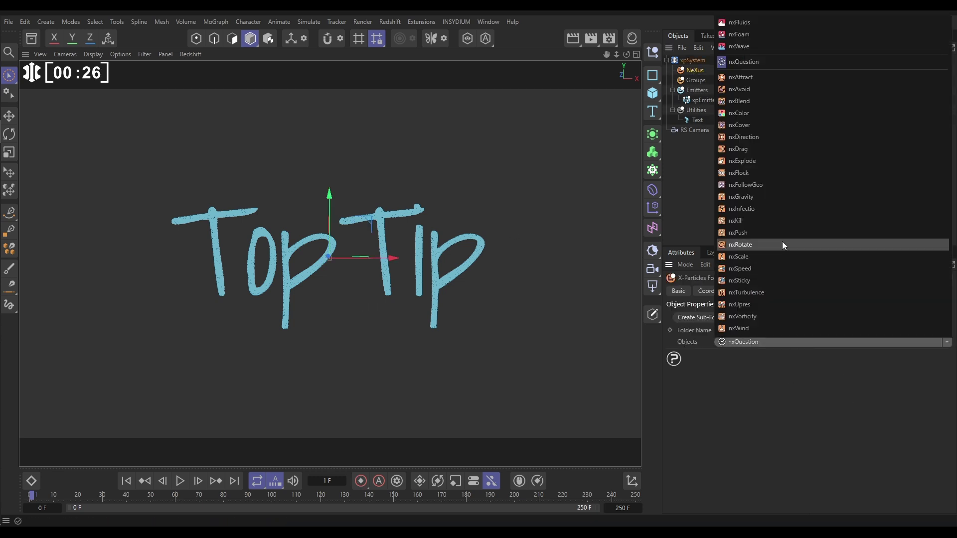
pyautogui.click(743, 161)
pyautogui.click(704, 109)
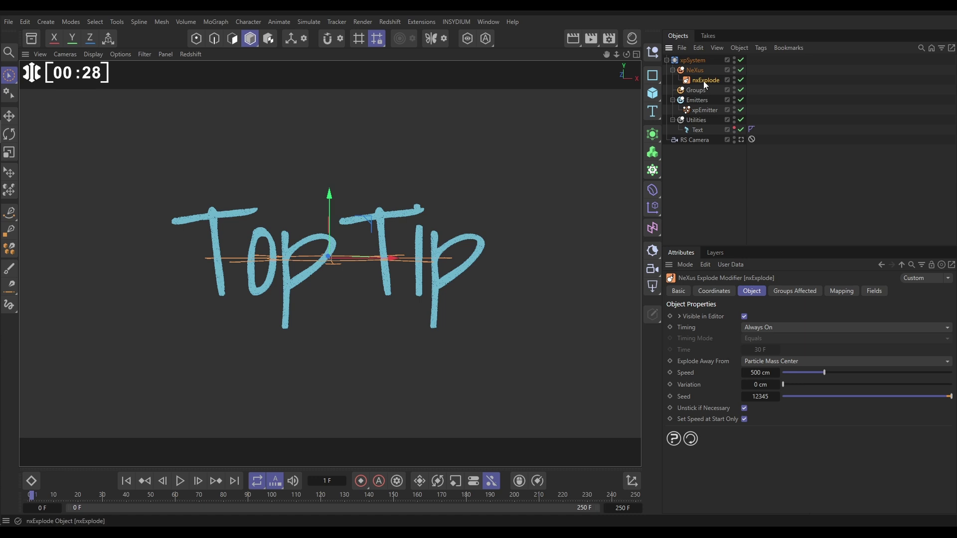
pyautogui.keyDown('alt'); pyautogui.moveTo(308, 274); pyautogui.dragTo(315, 324); pyautogui.keyUp('alt')
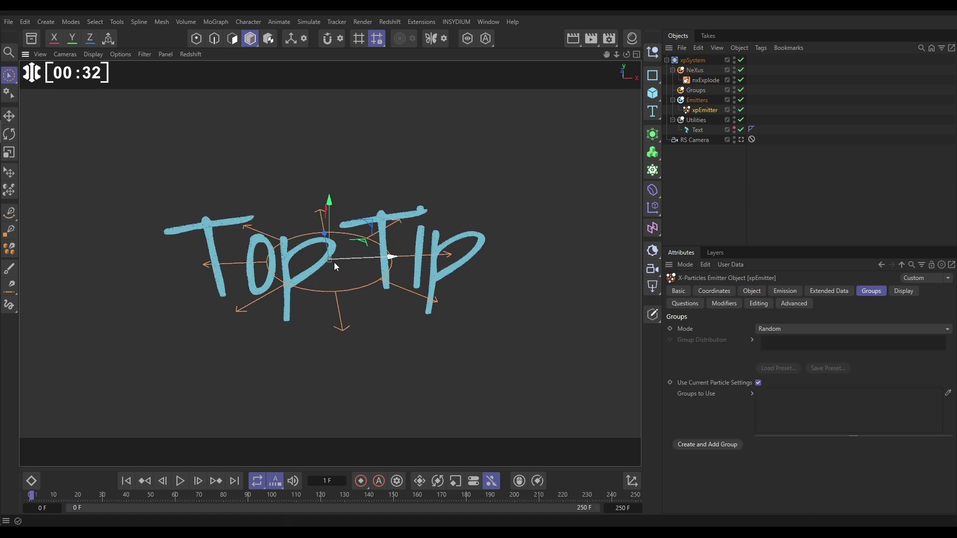
pyautogui.click(751, 291)
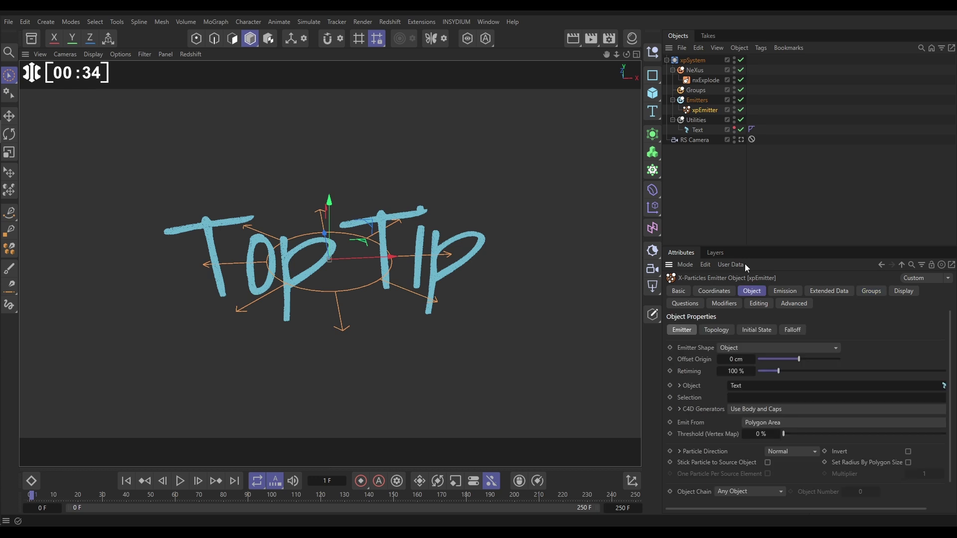
pyautogui.click(704, 80)
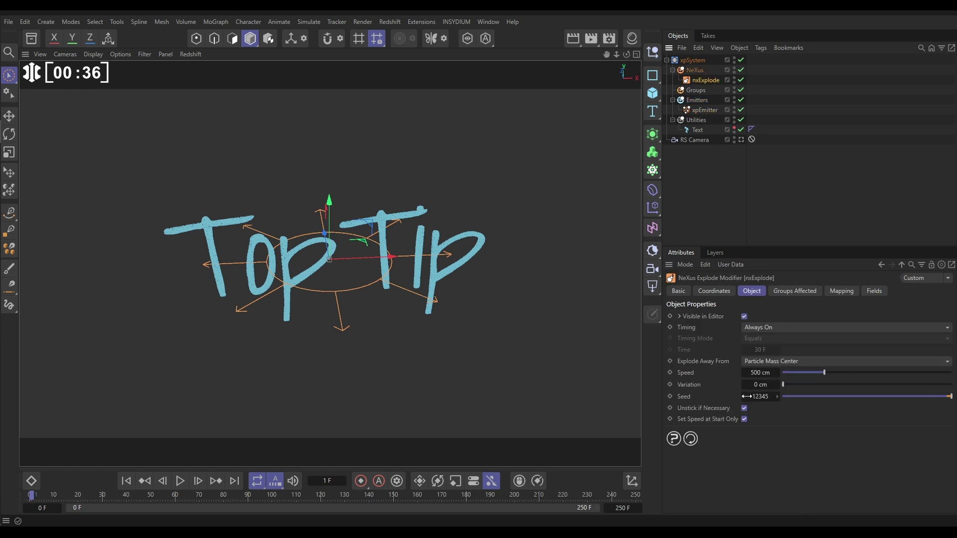
# - Explode away from This Modifier at Speed 150 cm, Variation 100 cm, Set Speed at Start Only off
pyautogui.click(774, 359)
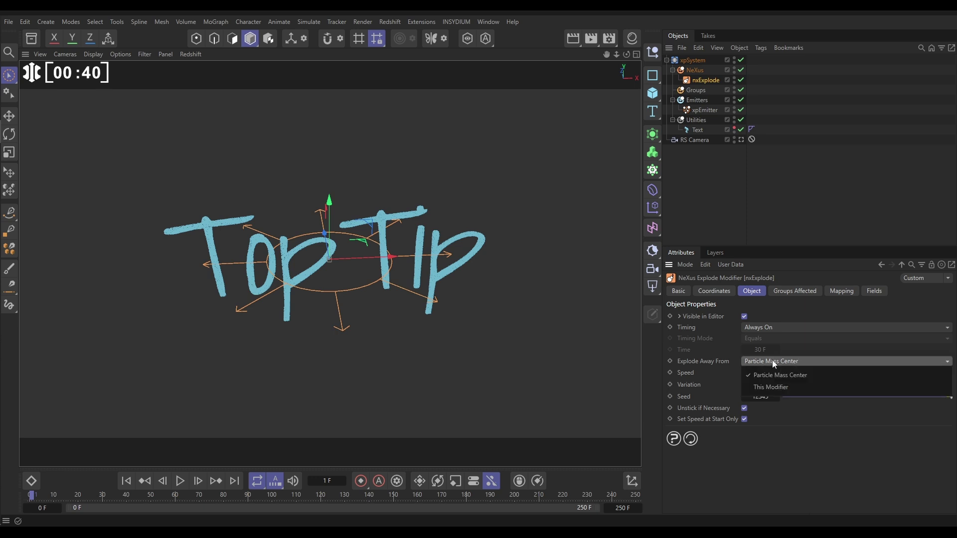
pyautogui.click(768, 387)
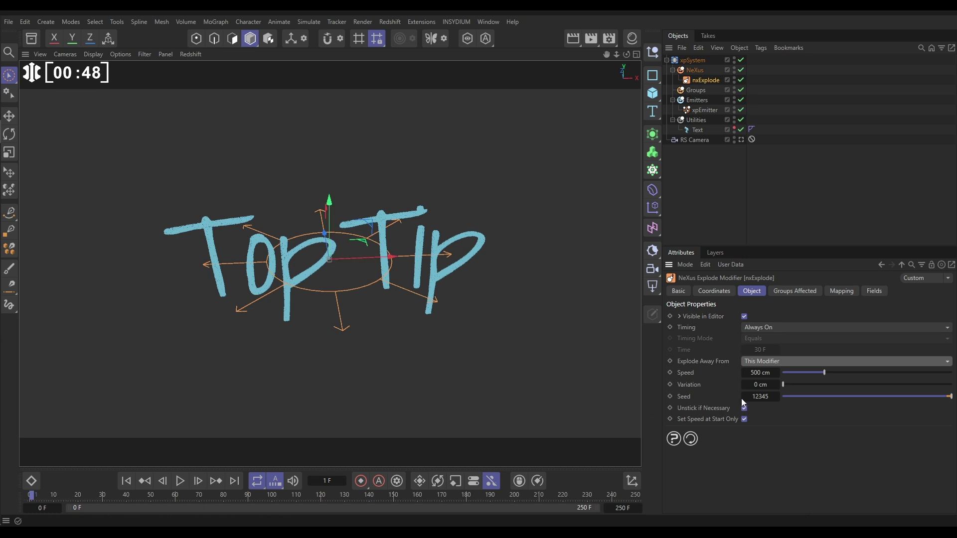
pyautogui.click(760, 373)
pyautogui.write('150')
pyautogui.press('Tab')
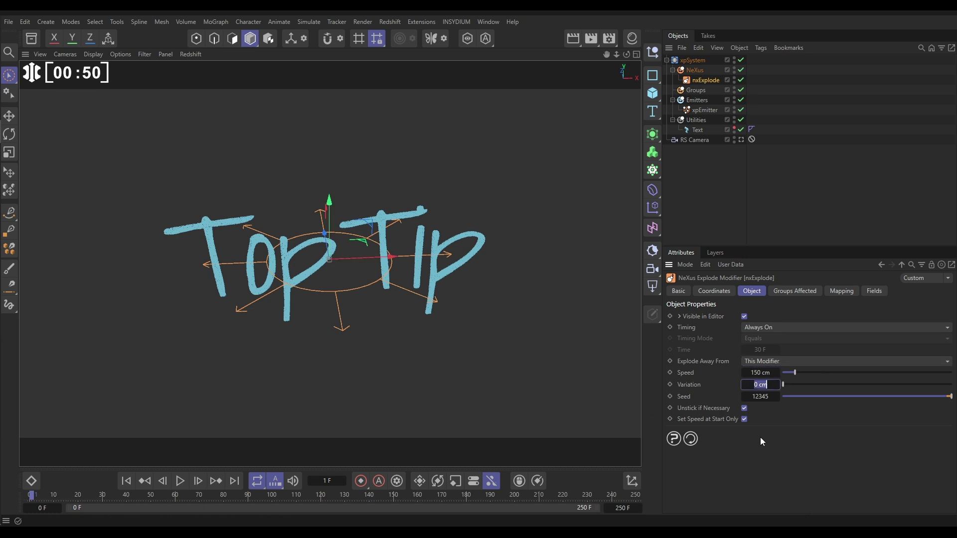
pyautogui.write('100')
pyautogui.press('Return')
pyautogui.click(744, 419)
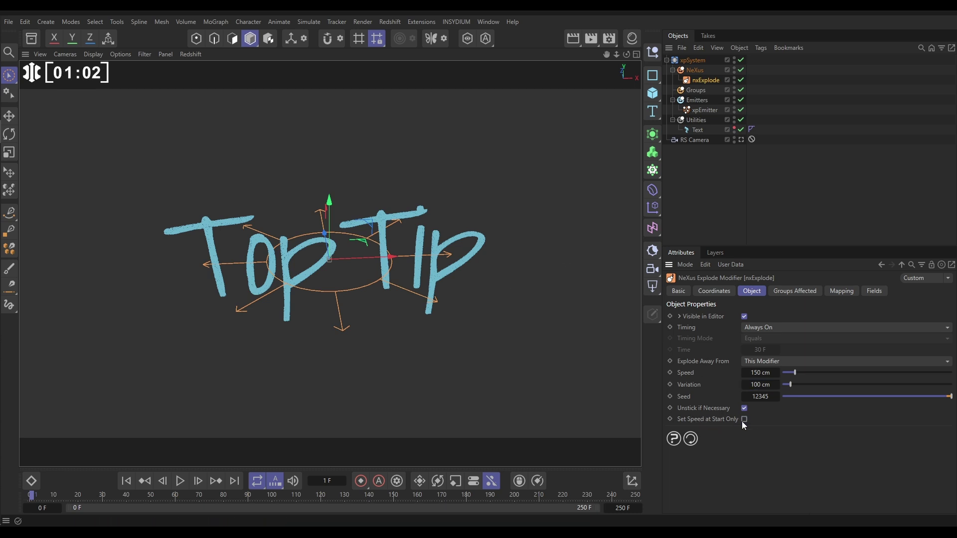
# - Replay the explosion from the first frame and view it from a lower angle
pyautogui.click(128, 482)
pyautogui.click(180, 482)
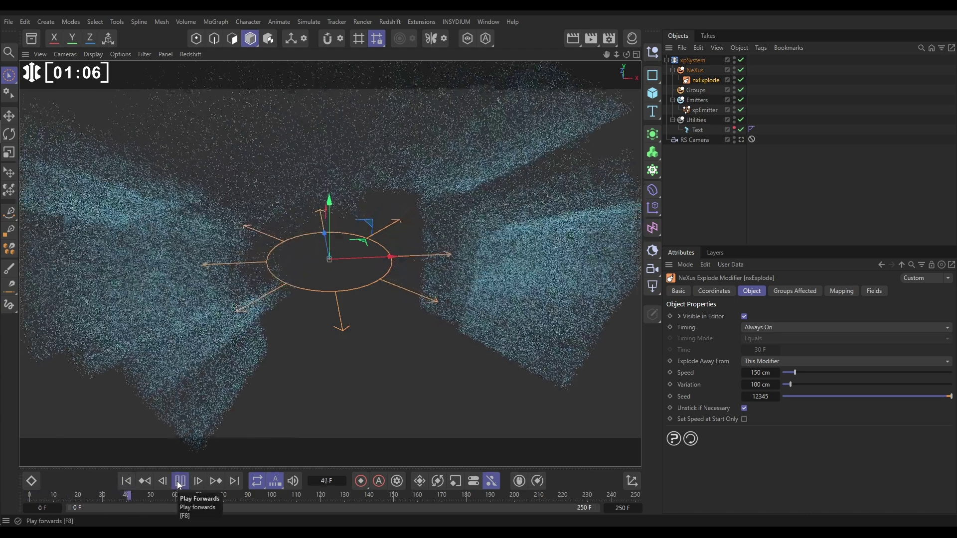
pyautogui.click(180, 482)
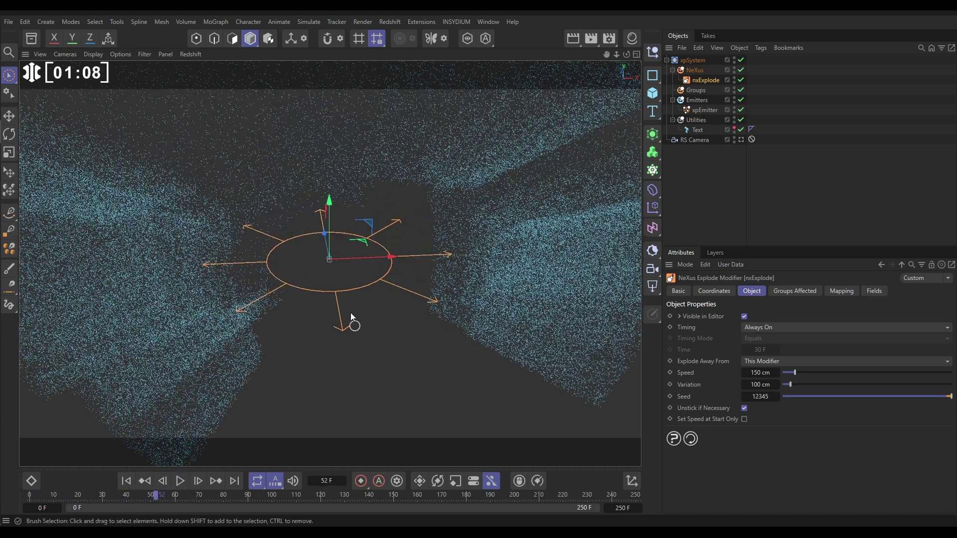
pyautogui.keyDown('alt'); pyautogui.moveTo(357, 288); pyautogui.dragTo(523, 277); pyautogui.keyUp('alt')
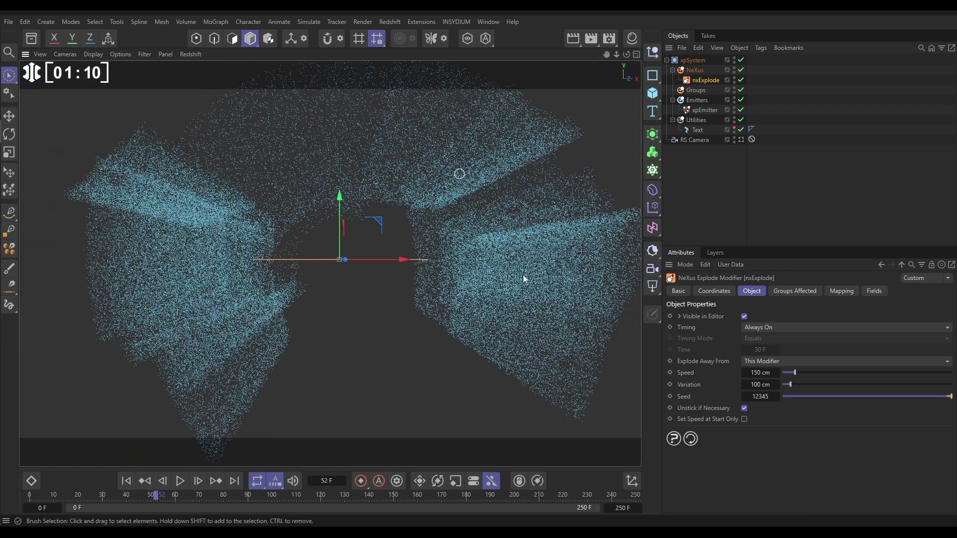
pyautogui.click(694, 70)
# - Add an nxTurbulence modifier below nxExplode with VoroNoise noise, Strength 25 and more octaves
pyautogui.click(947, 342)
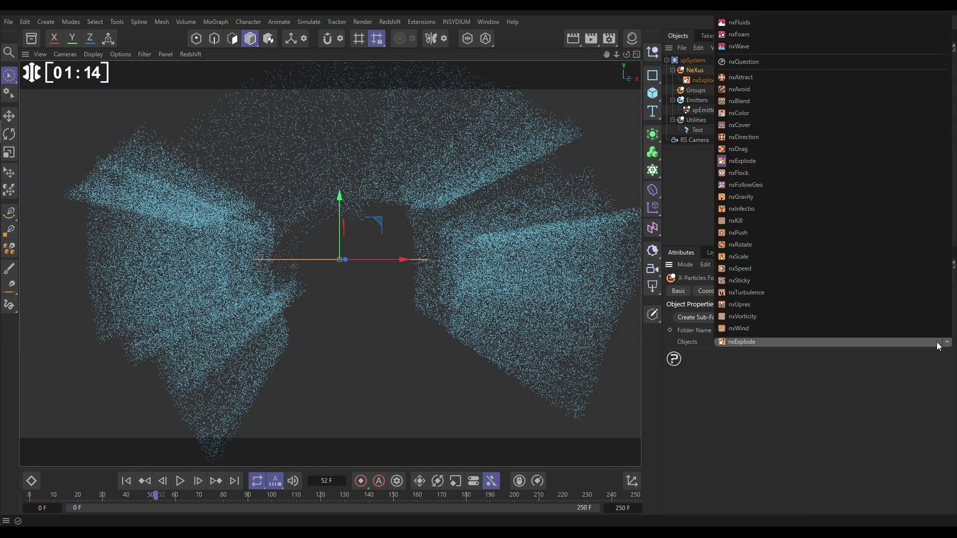
pyautogui.click(746, 293)
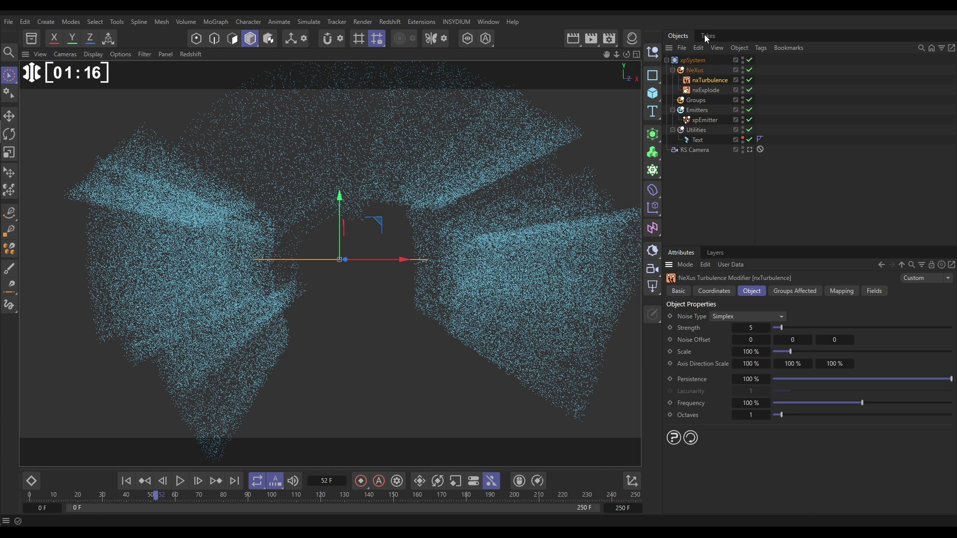
pyautogui.moveTo(703, 80); pyautogui.dragTo(706, 98)
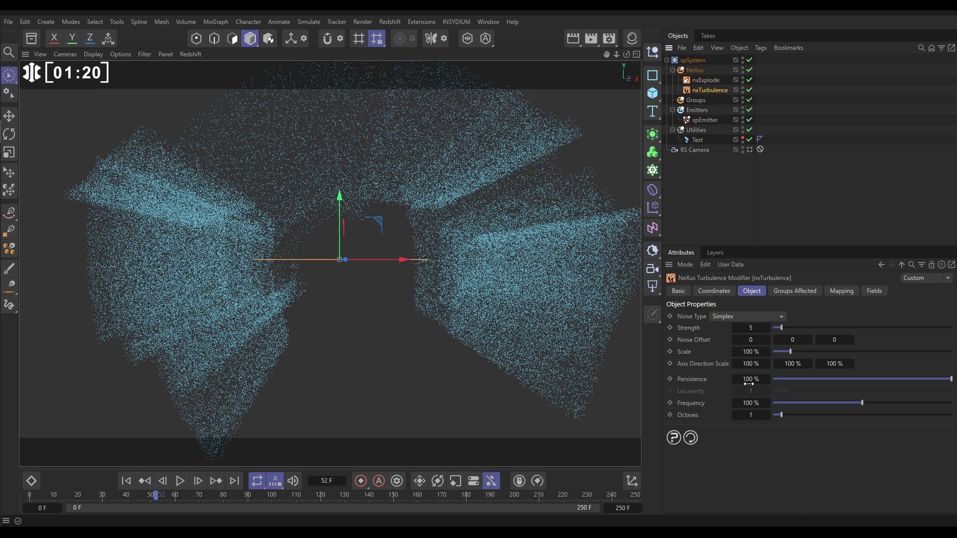
pyautogui.click(738, 319)
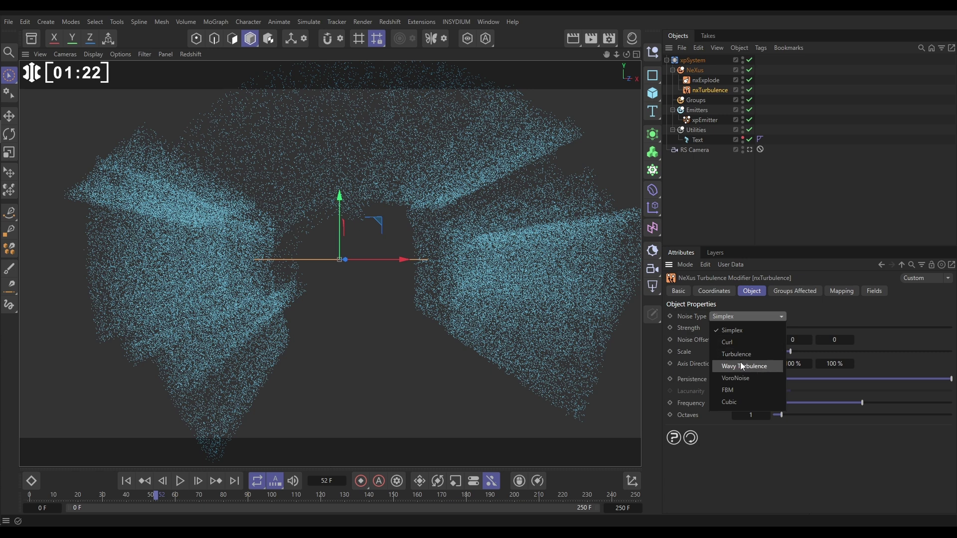
pyautogui.click(739, 379)
pyautogui.click(754, 329)
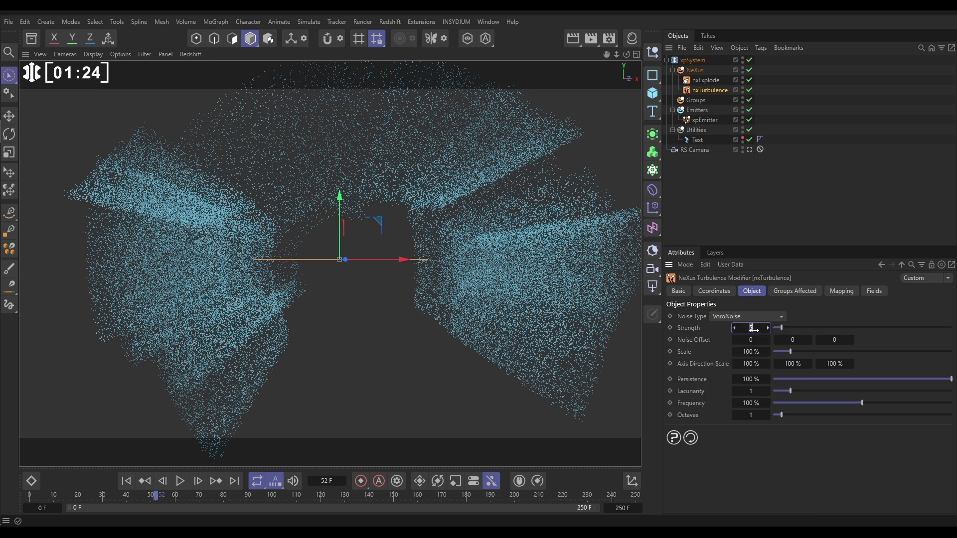
pyautogui.write('25')
pyautogui.press('Return')
pyautogui.click(797, 413)
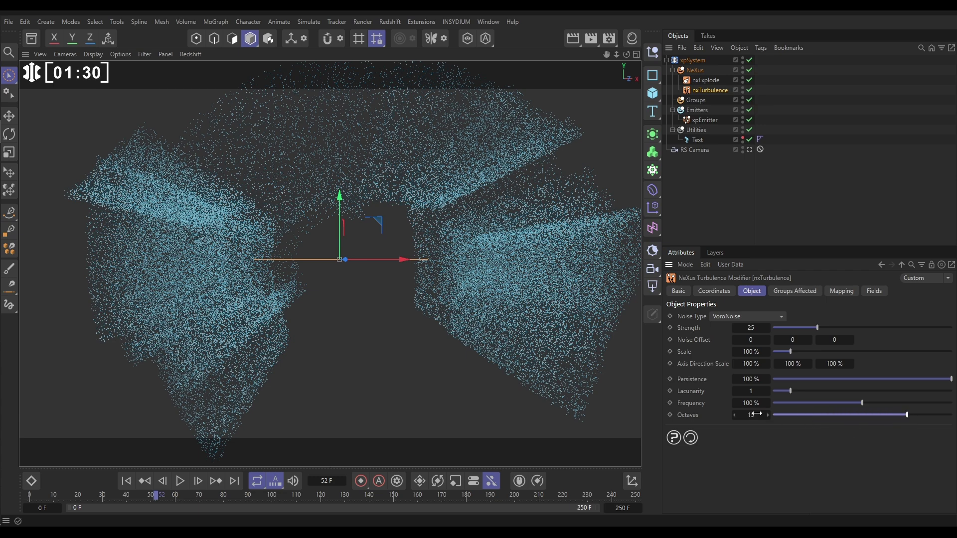
# - Preview the turbulence and lower its persistence to about 12 %
pyautogui.click(126, 481)
pyautogui.click(180, 482)
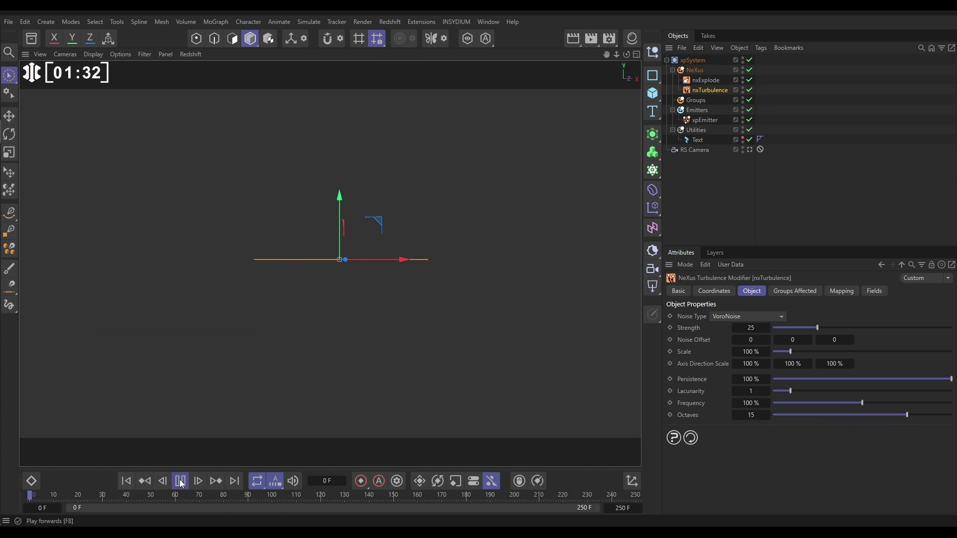
pyautogui.click(181, 482)
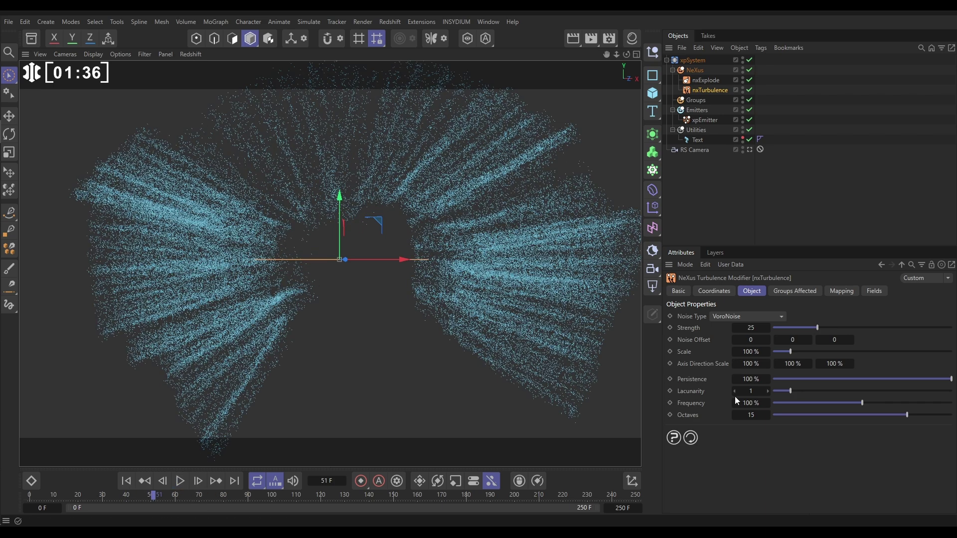
pyautogui.click(829, 379)
pyautogui.moveTo(809, 379); pyautogui.dragTo(793, 379)
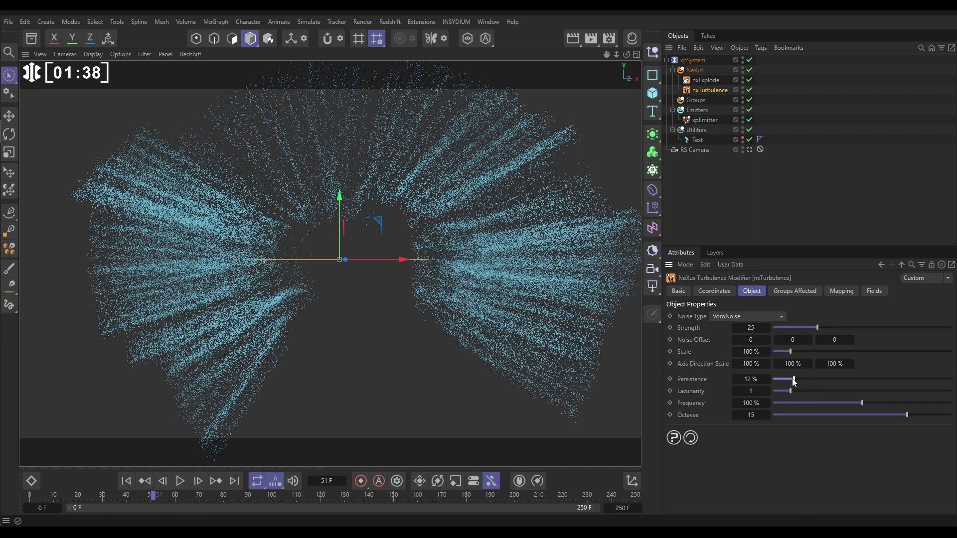
# - Replay the turbulent particle explosion from the first frame
pyautogui.click(125, 481)
pyautogui.click(180, 482)
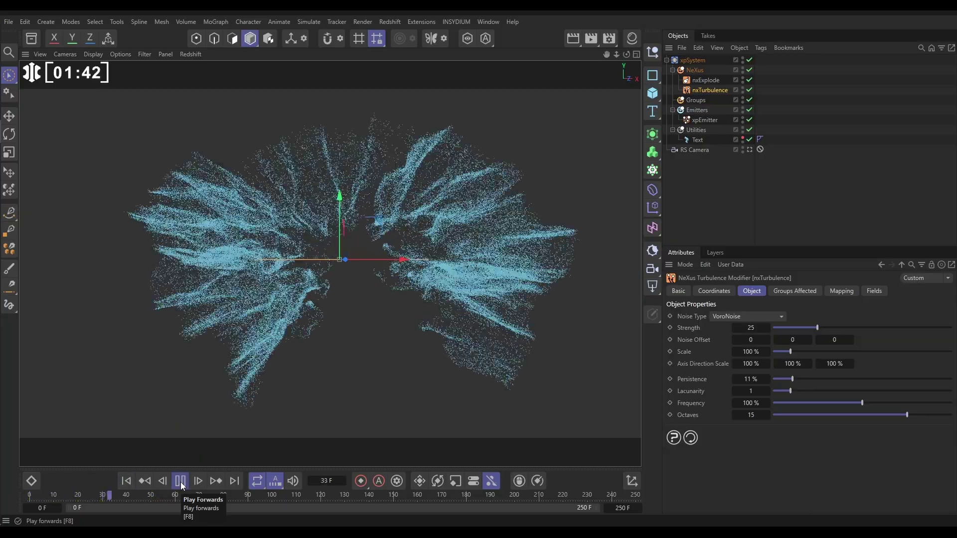
pyautogui.click(180, 481)
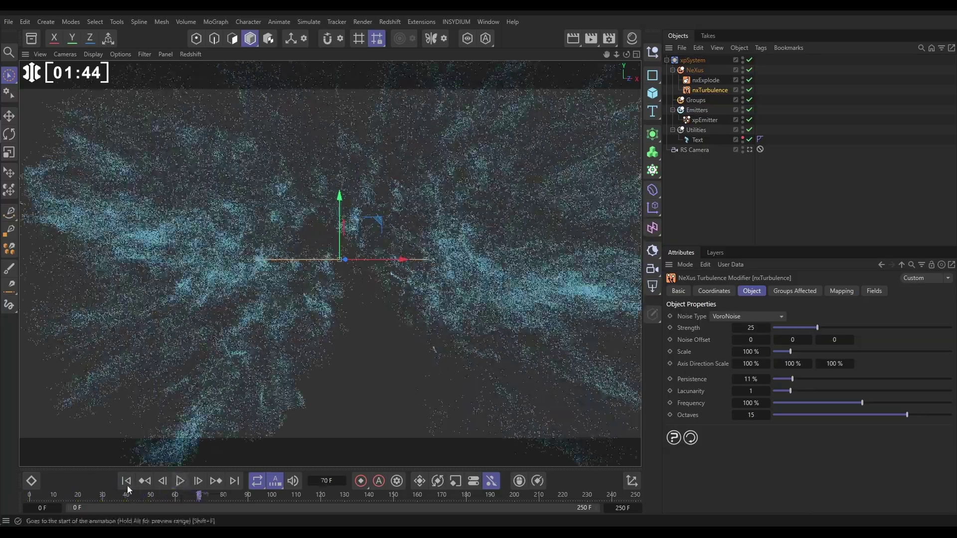
pyautogui.click(126, 481)
pyautogui.click(180, 481)
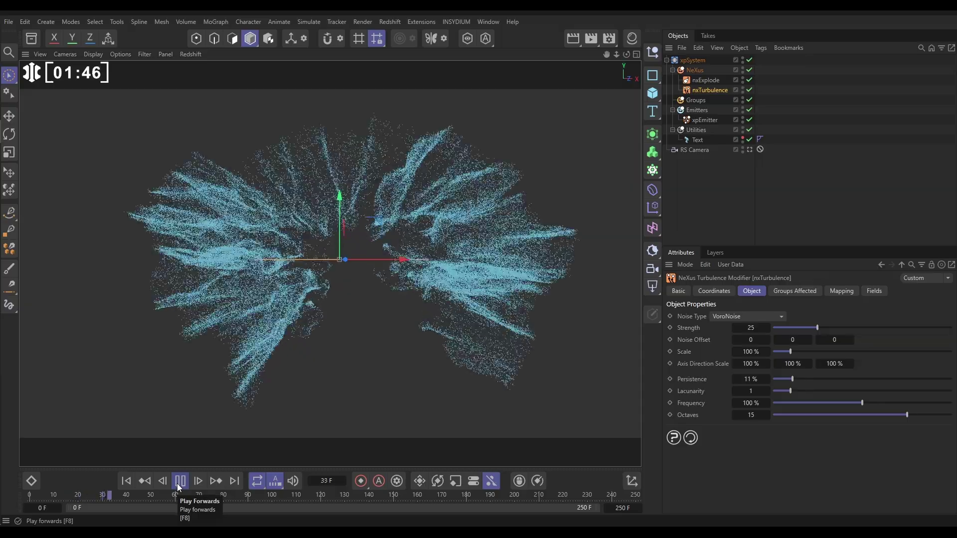
pyautogui.click(179, 483)
# - Orbit to a top-down view and hide the nxExplode modifier in the viewport
pyautogui.click(757, 186)
pyautogui.moveTo(366, 289)
pyautogui.keyDown('alt'); pyautogui.mouseDown()
pyautogui.moveTo(339, 290)
pyautogui.moveTo(357, 301)
pyautogui.mouseUp(); pyautogui.keyUp('alt')
pyautogui.keyDown('alt'); pyautogui.moveTo(331, 267); pyautogui.dragTo(607, 227); pyautogui.keyUp('alt')
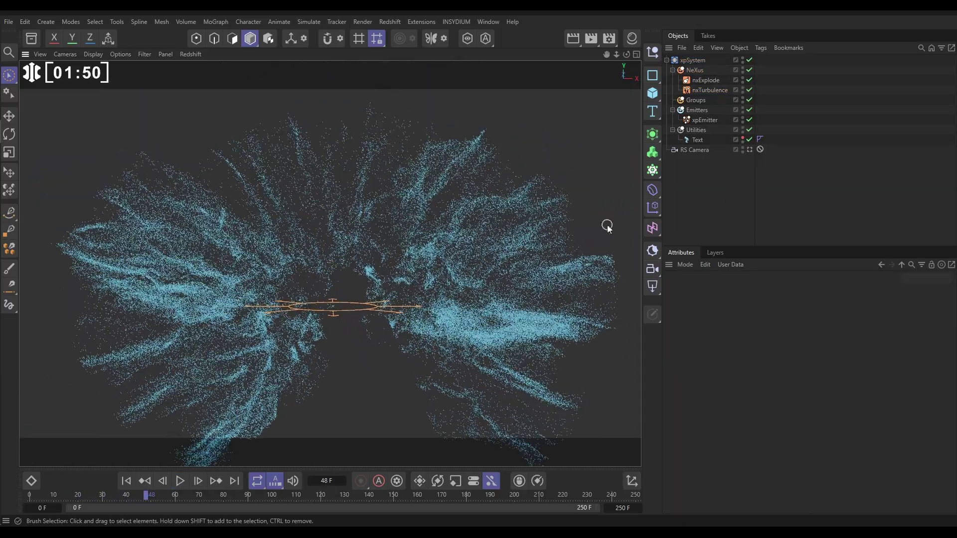
pyautogui.click(743, 78)
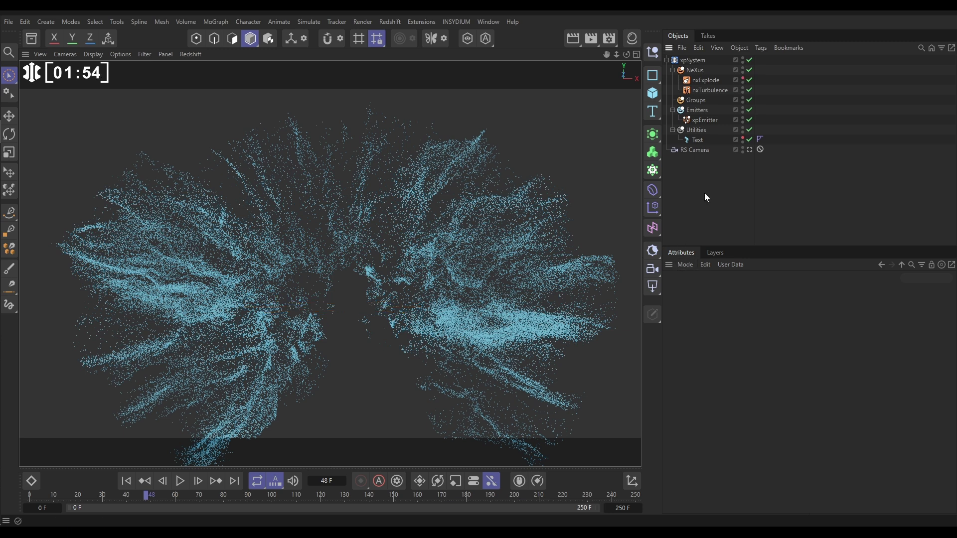
# - Create Particle Group 1 and 2 on the emitter and set its mode to First Group Only
pyautogui.click(704, 120)
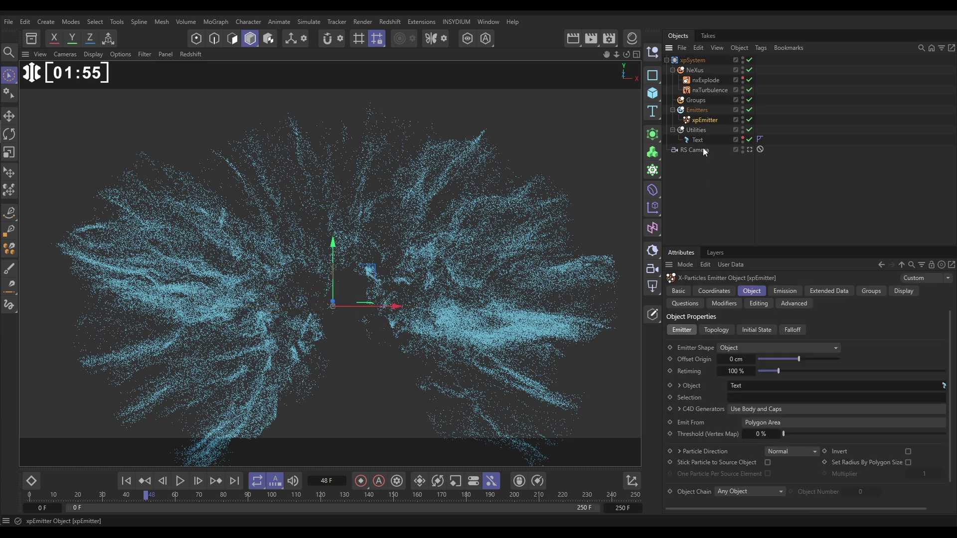
pyautogui.click(870, 292)
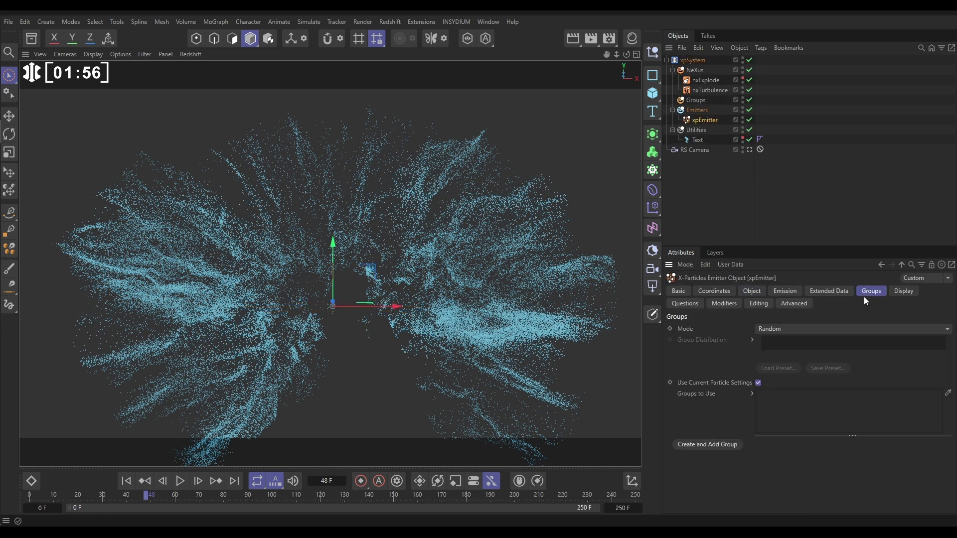
pyautogui.click(711, 444)
pyautogui.click(710, 444)
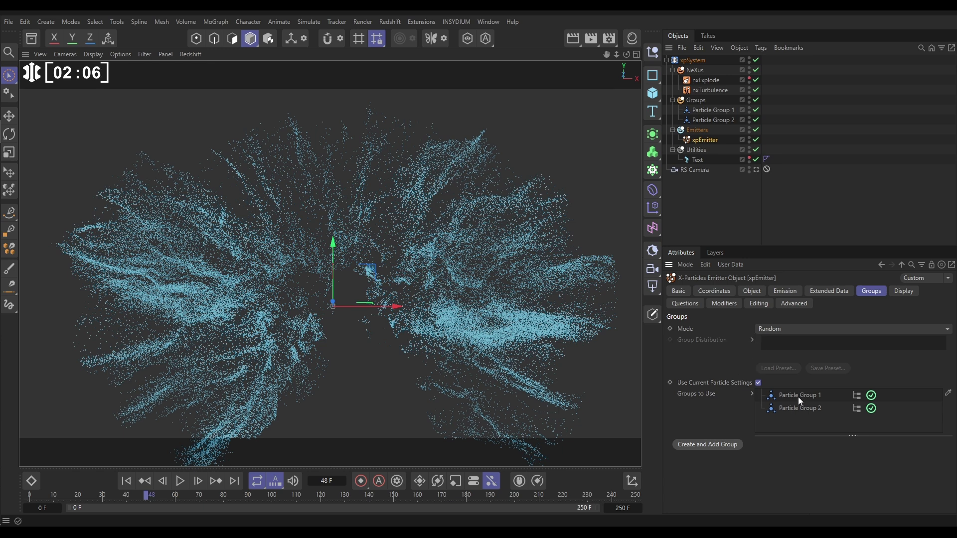
pyautogui.click(778, 330)
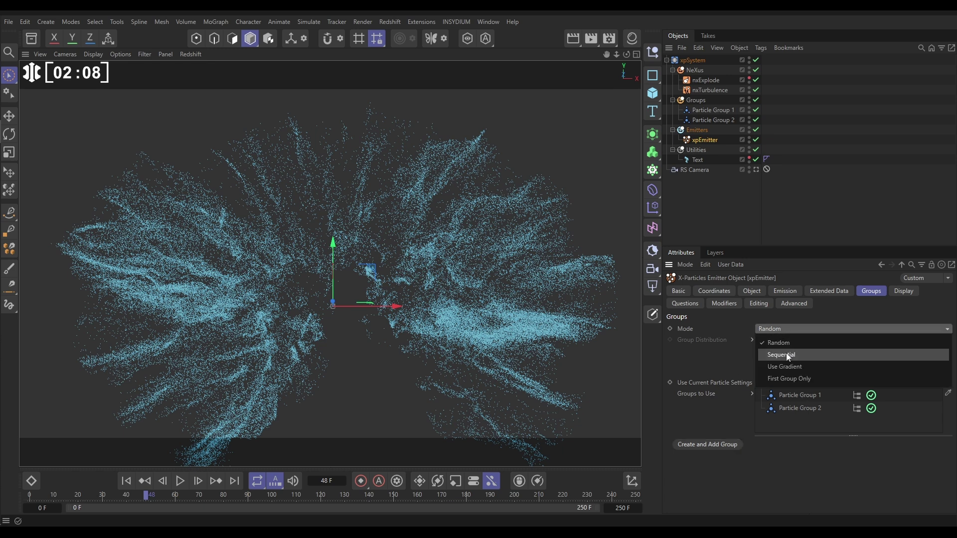
pyautogui.click(784, 378)
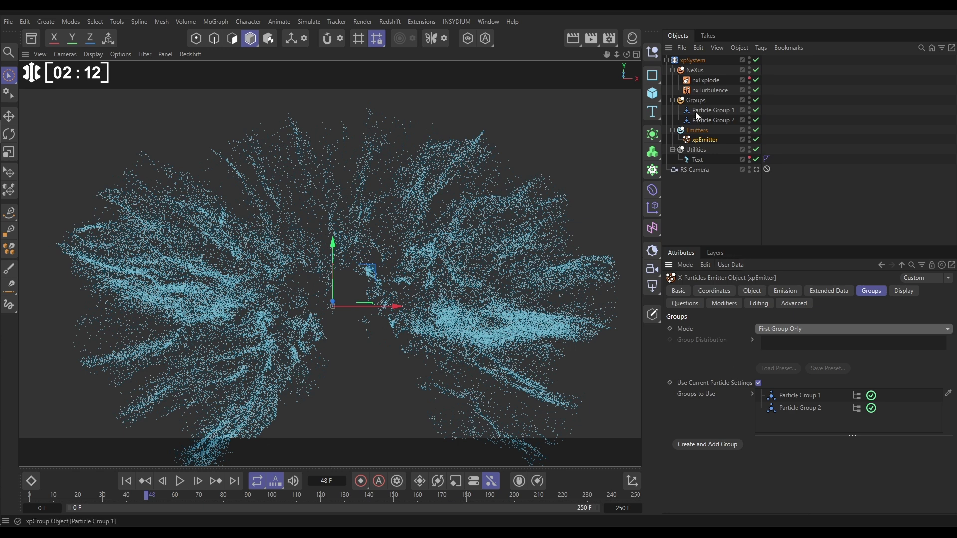
pyautogui.click(707, 79)
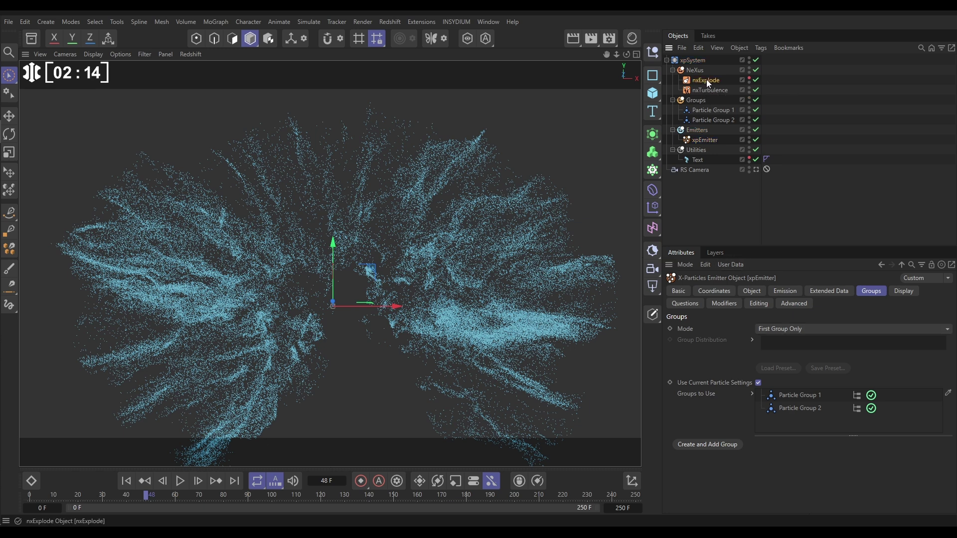
# - Limit nxExplode and nxTurbulence to Particle Group 2, then replay to frame 47
pyautogui.keyDown('ctrl'); pyautogui.click(707, 92); pyautogui.keyUp('ctrl')
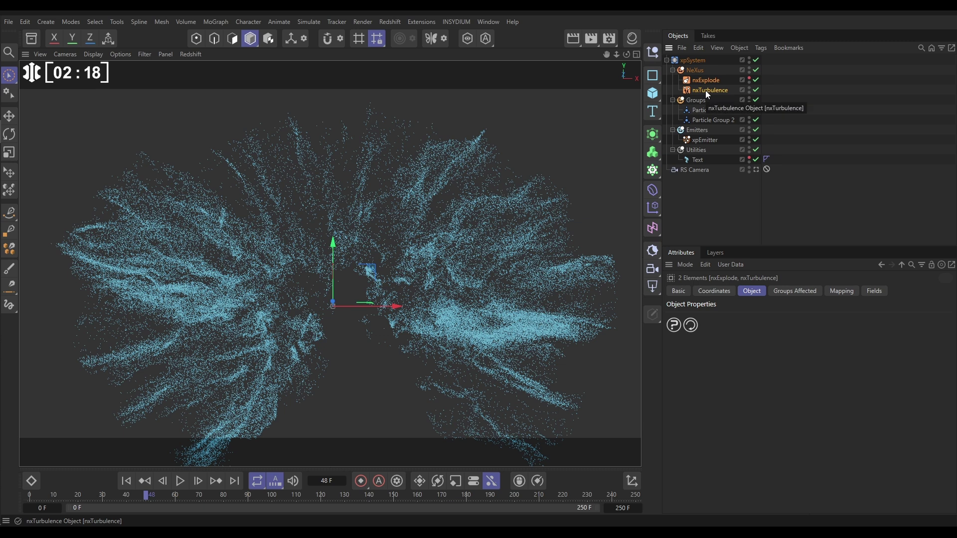
pyautogui.click(798, 292)
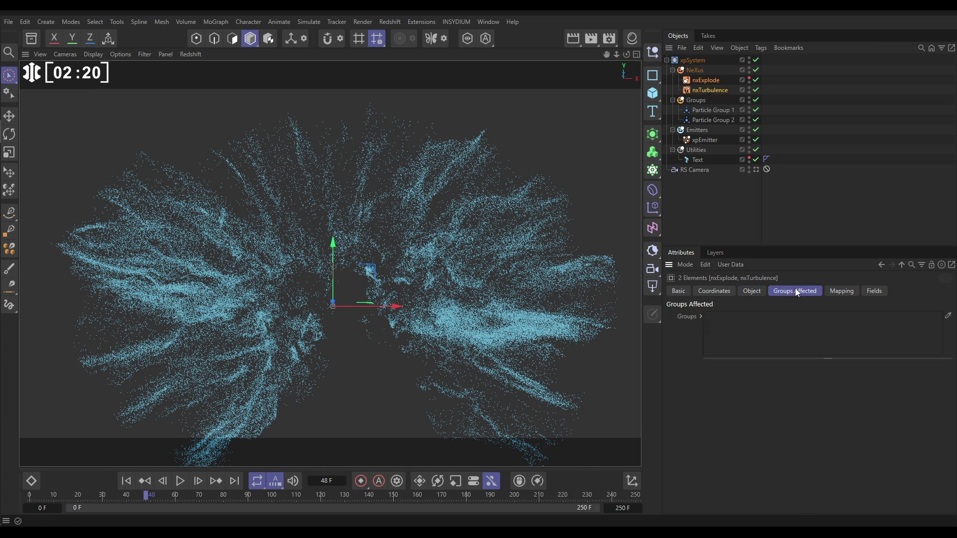
pyautogui.moveTo(716, 121); pyautogui.dragTo(761, 327)
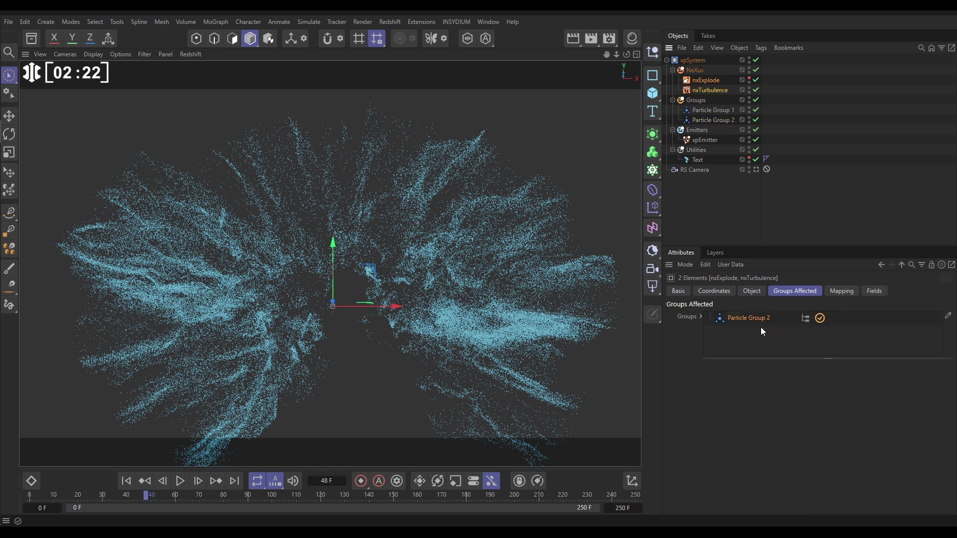
pyautogui.click(127, 481)
pyautogui.click(178, 482)
pyautogui.click(178, 482)
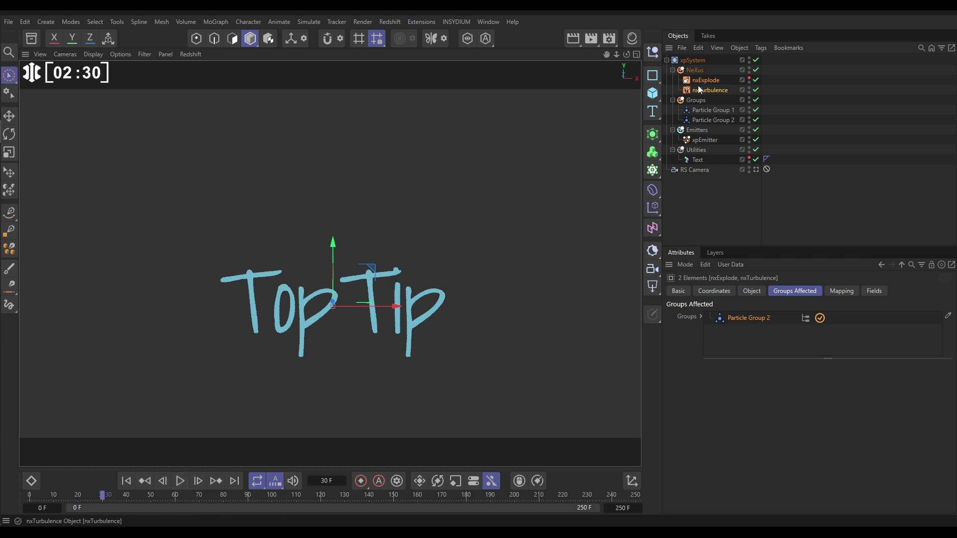
pyautogui.click(180, 481)
pyautogui.click(180, 482)
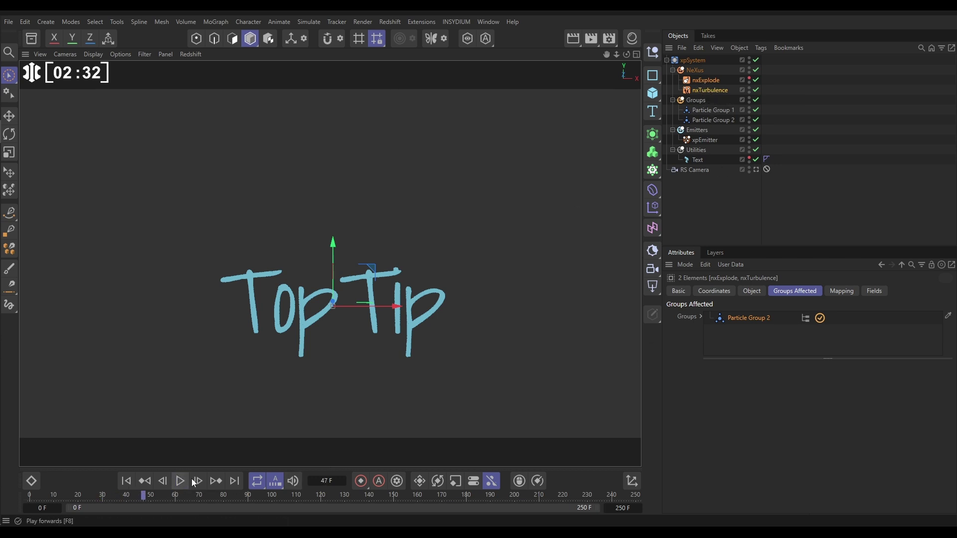
pyautogui.click(710, 198)
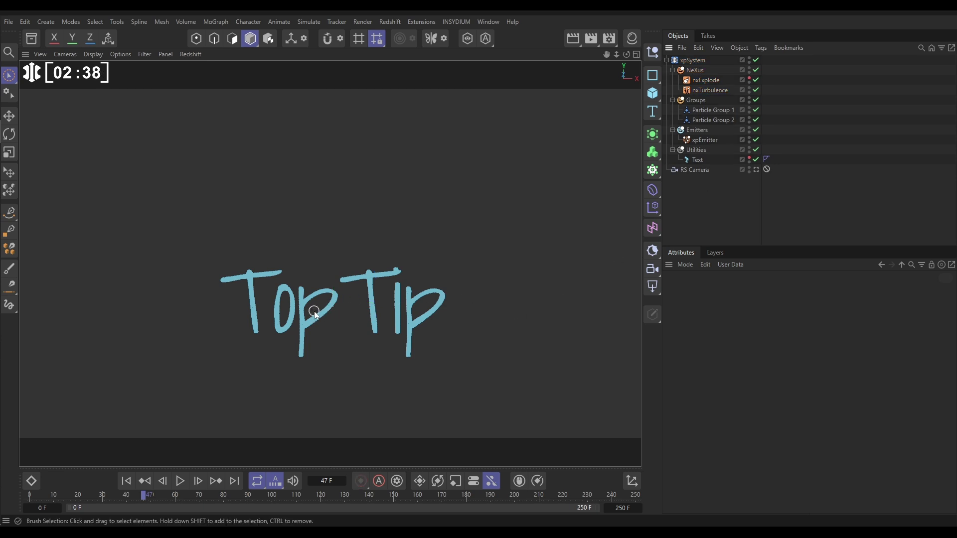
# - Add an nxQuestion modifier with a question that tests the Field value
pyautogui.click(694, 70)
pyautogui.click(949, 344)
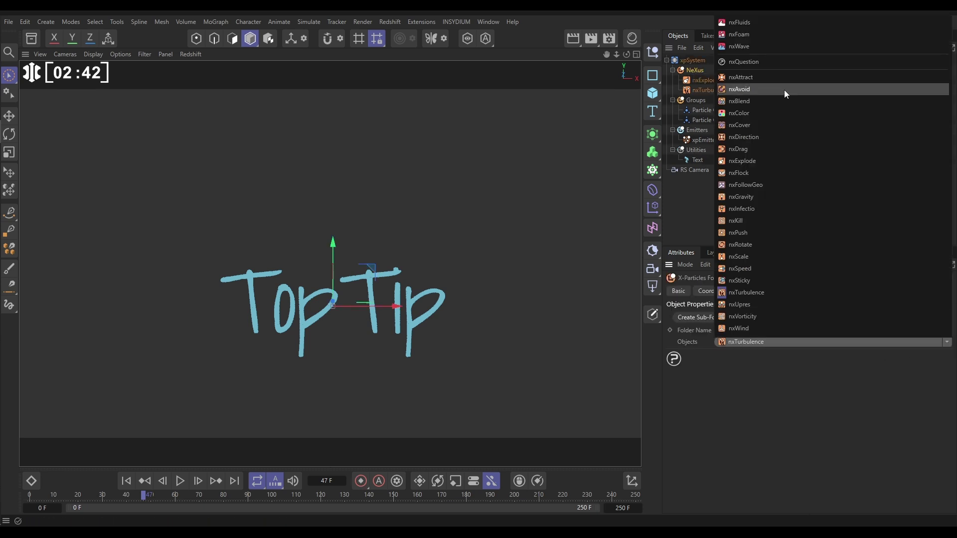
pyautogui.click(746, 63)
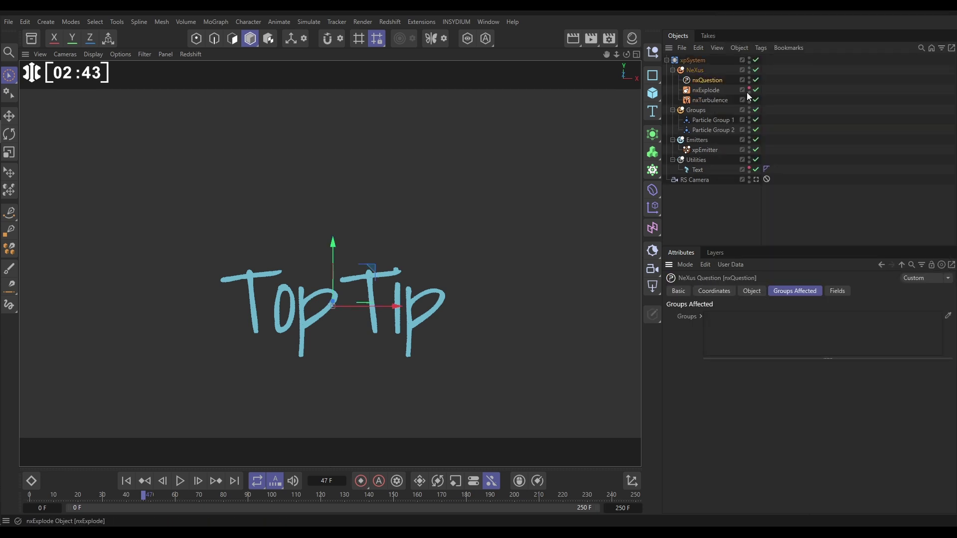
pyautogui.click(751, 292)
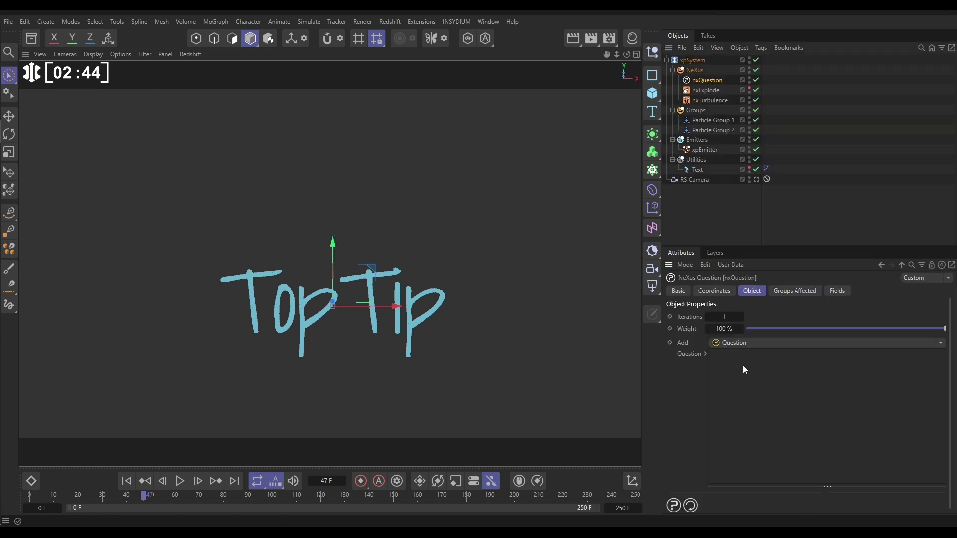
pyautogui.click(728, 343)
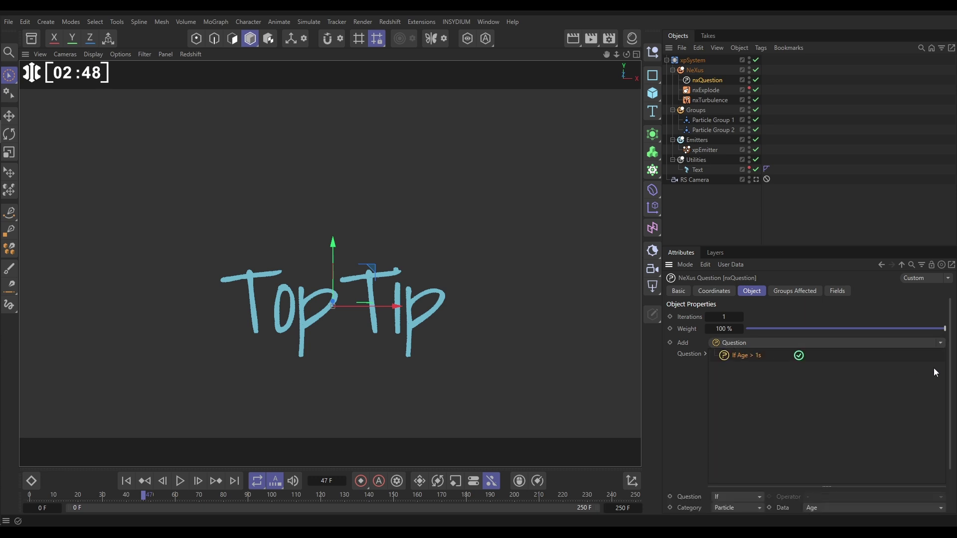
pyautogui.moveTo(953, 363); pyautogui.dragTo(953, 410)
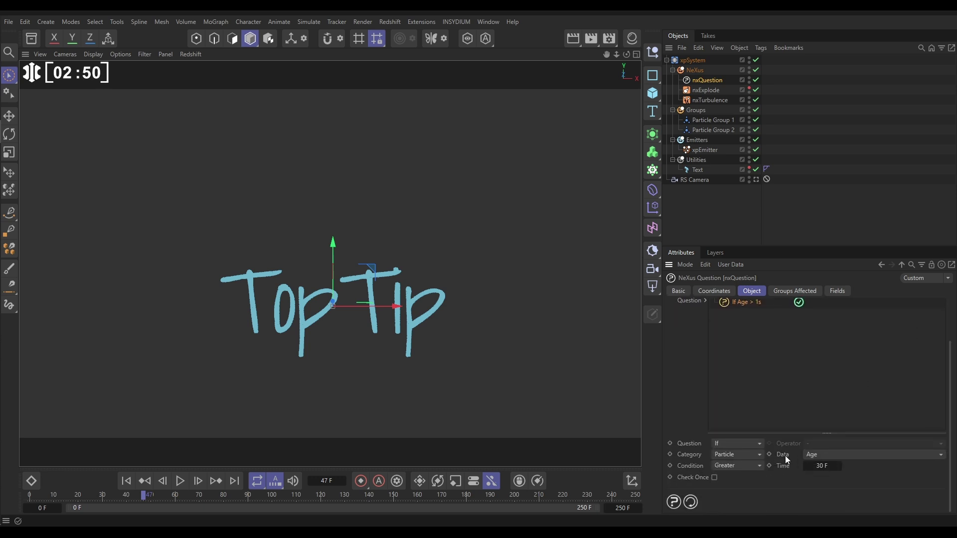
pyautogui.click(825, 455)
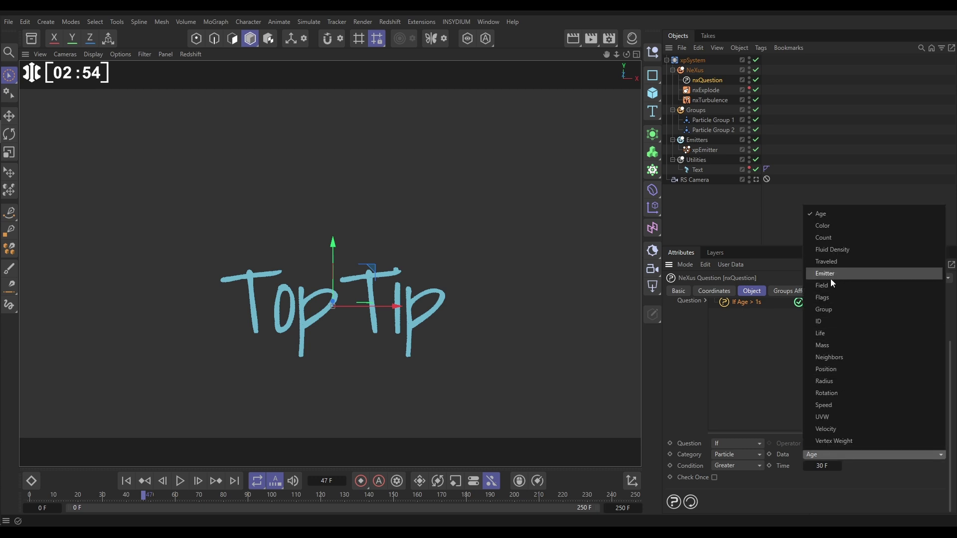
pyautogui.click(818, 284)
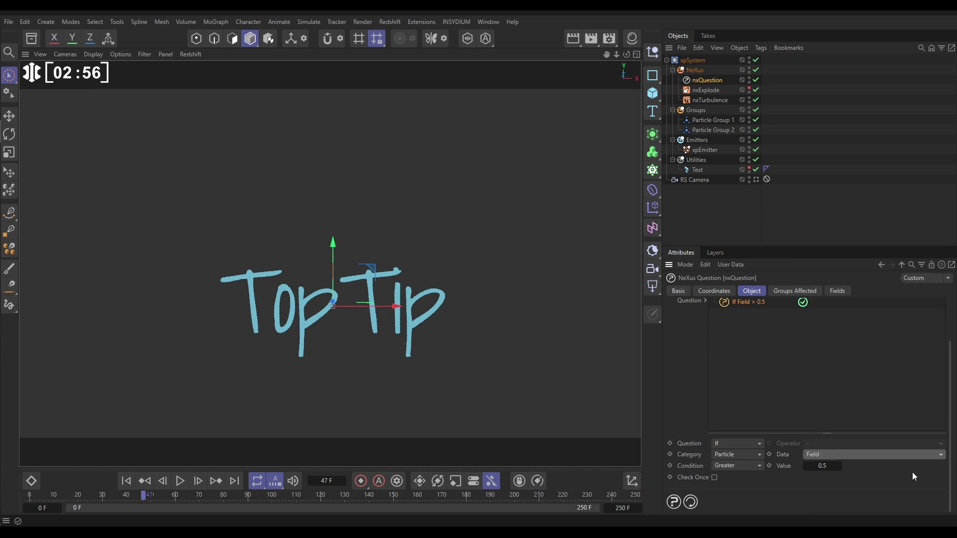
pyautogui.scroll(2, 936, 414)
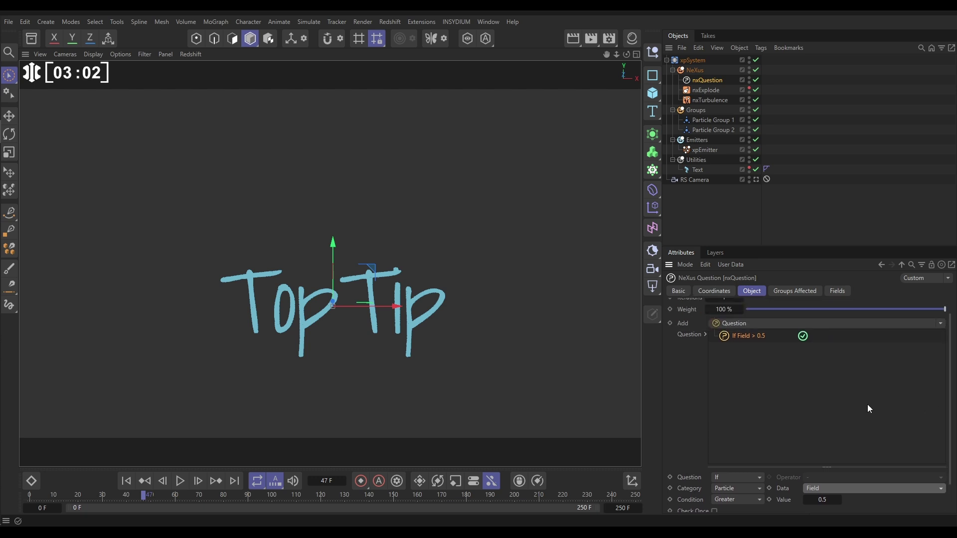
# - Add an action that sets matching particles to Particle Group 2
pyautogui.click(941, 323)
pyautogui.click(931, 351)
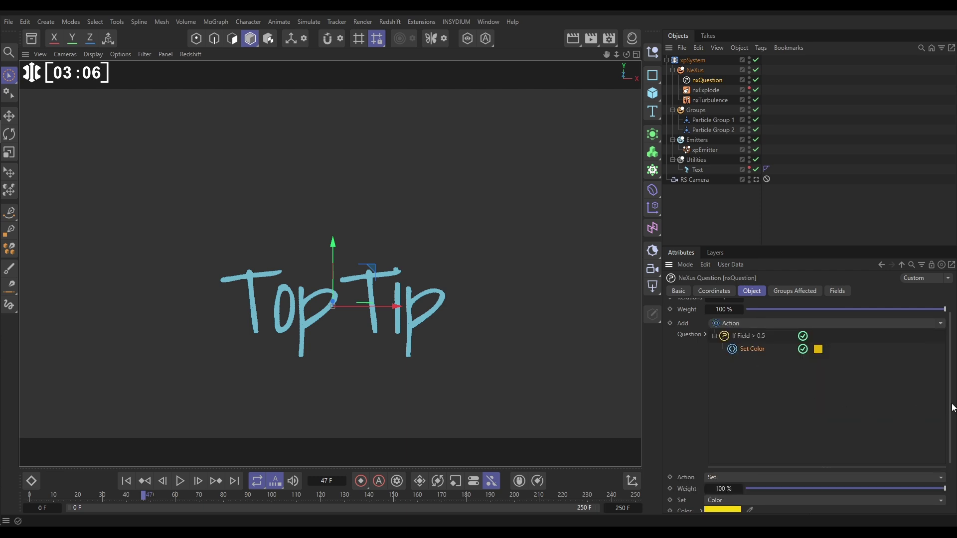
pyautogui.scroll(-3, 763, 480)
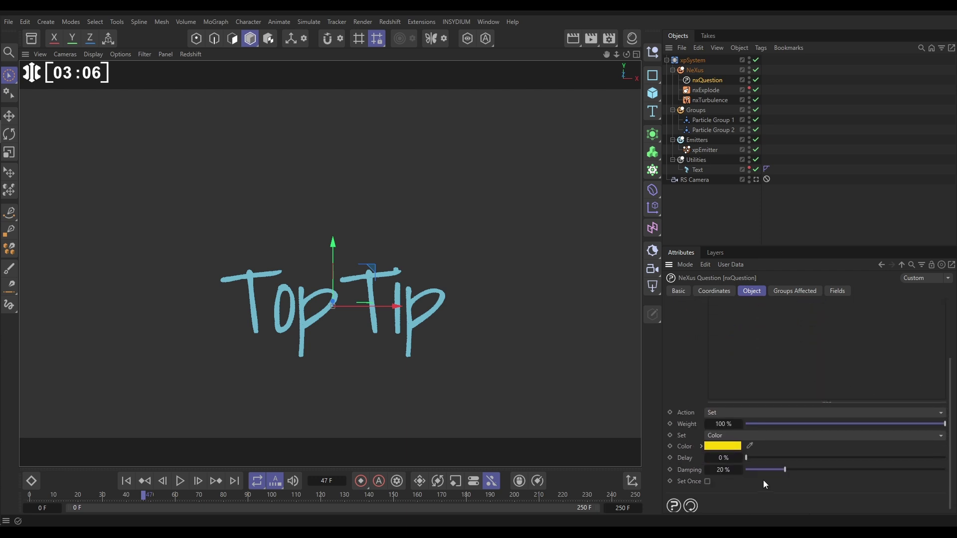
pyautogui.click(722, 436)
pyautogui.click(728, 320)
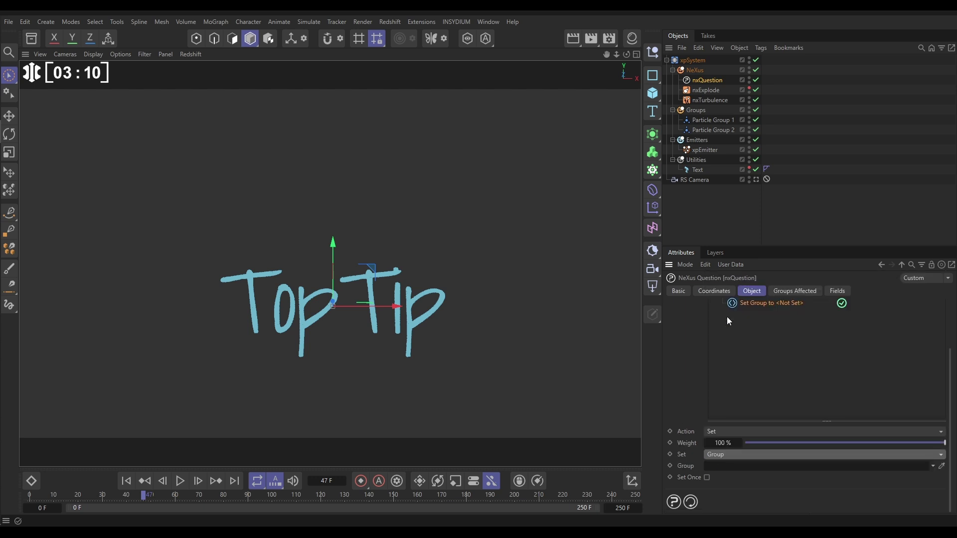
pyautogui.moveTo(710, 130); pyautogui.dragTo(744, 469)
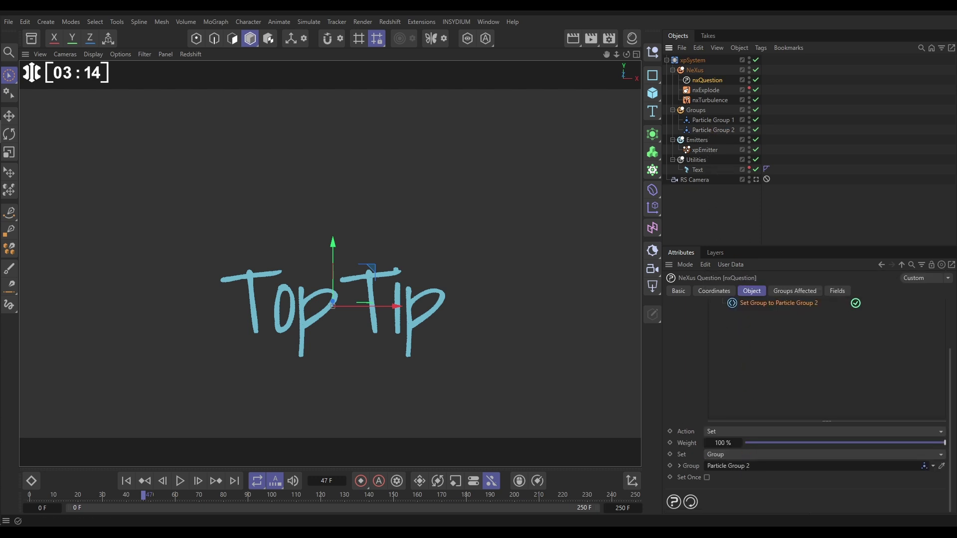
pyautogui.scroll(3, 922, 349)
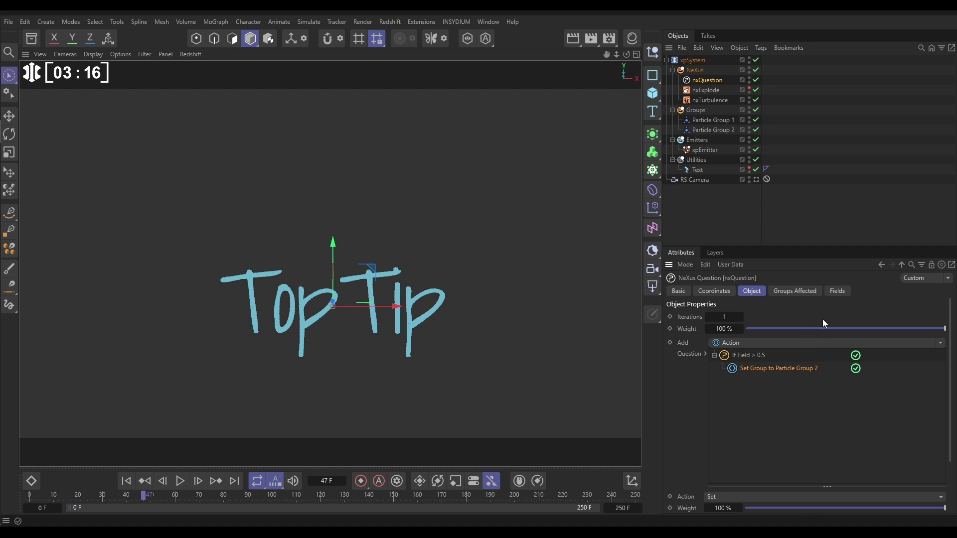
pyautogui.click(837, 292)
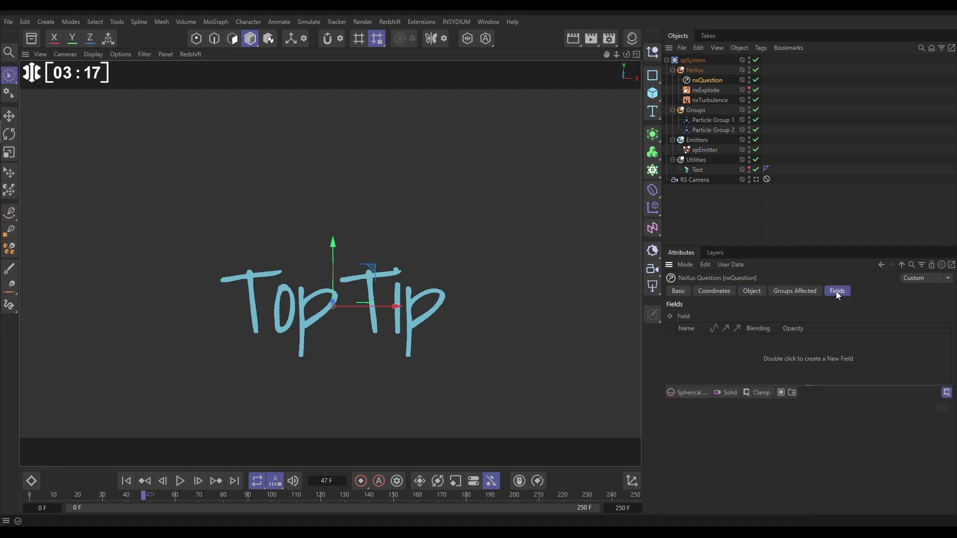
# - Add a Spherical Field to the question and replay the burst, pausing at frame 41
pyautogui.click(685, 394)
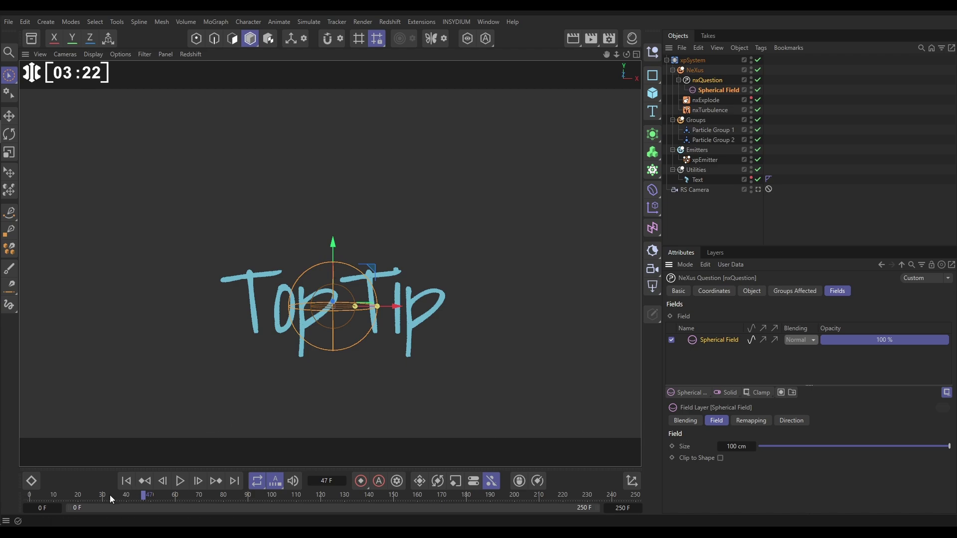
pyautogui.click(126, 481)
pyautogui.click(180, 481)
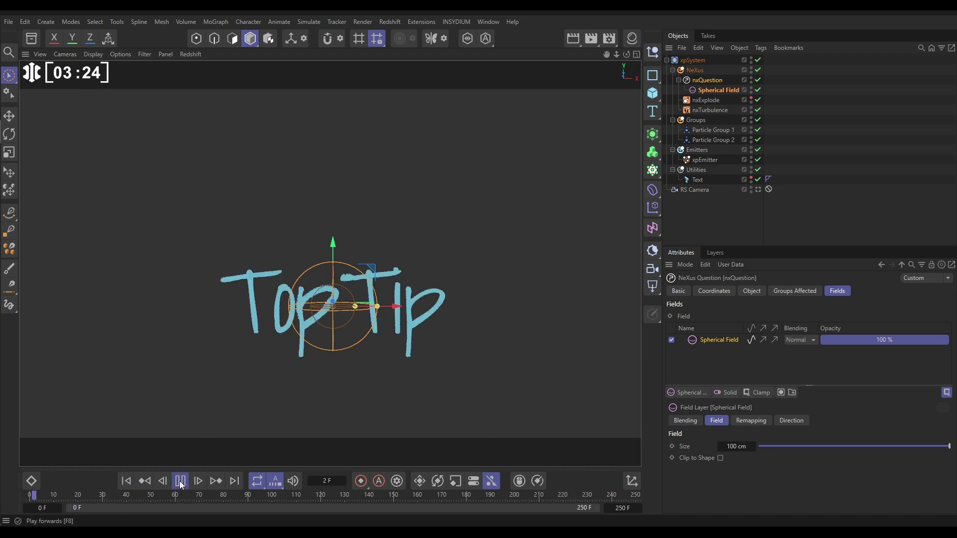
pyautogui.click(180, 481)
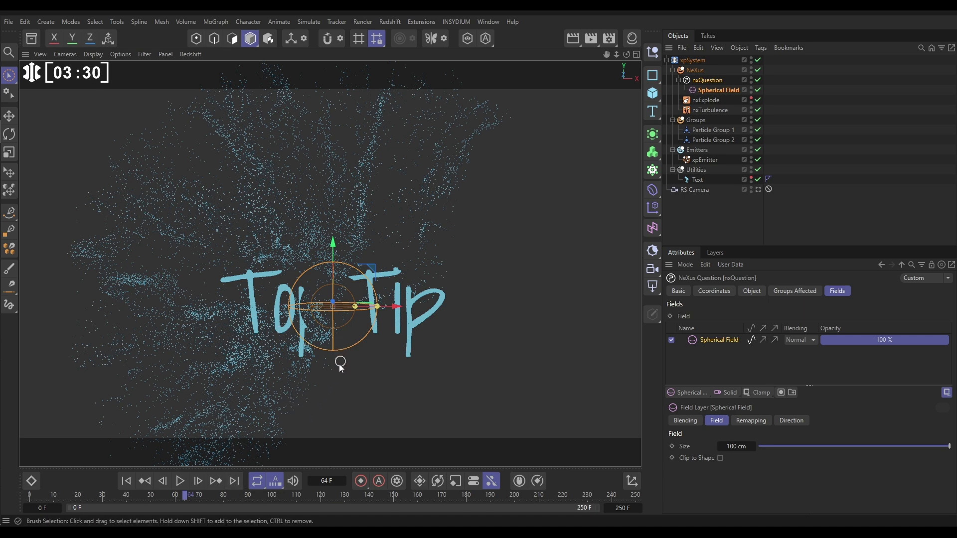
pyautogui.click(127, 481)
pyautogui.click(179, 481)
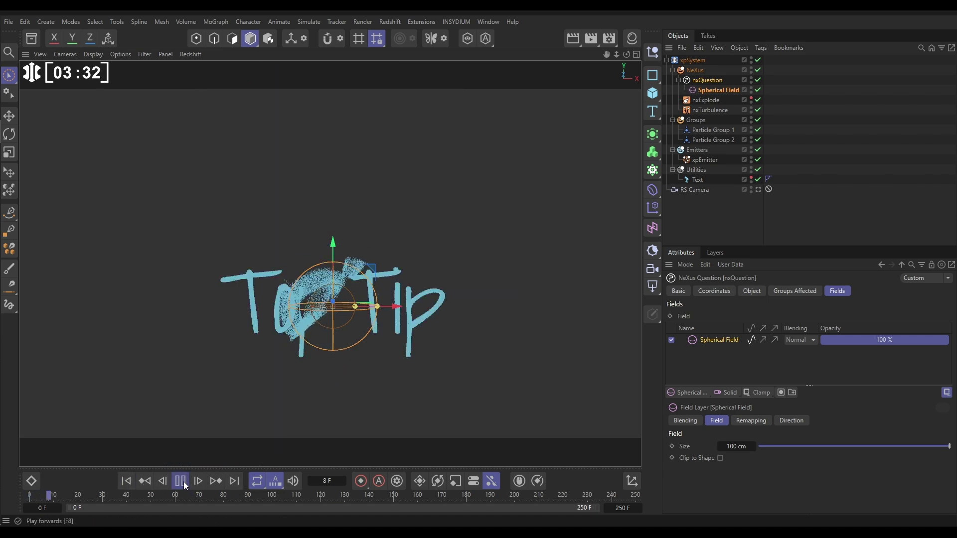
pyautogui.click(183, 482)
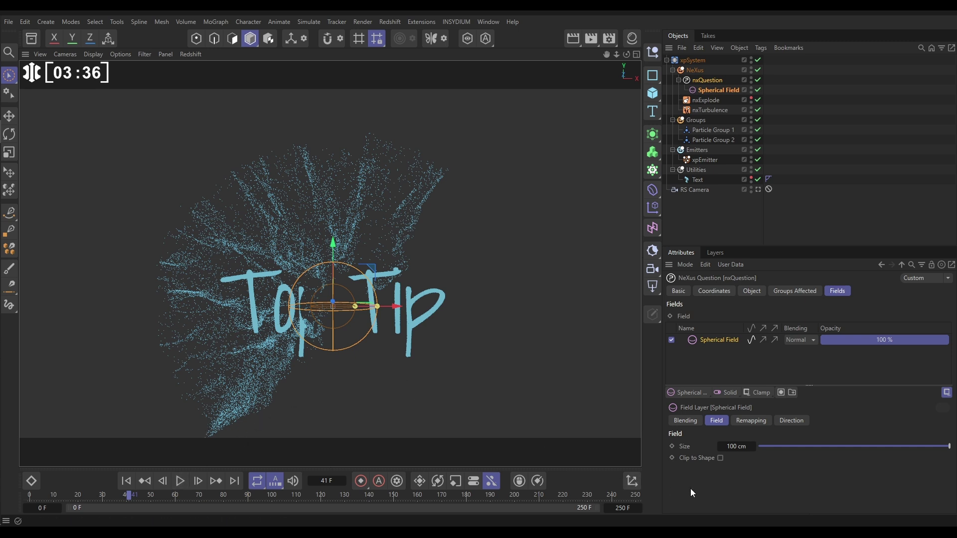
# - Keyframe the Spherical Field Size at 0 cm on frame 41 and 611 cm on frame 152
pyautogui.moveTo(769, 448); pyautogui.dragTo(750, 447)
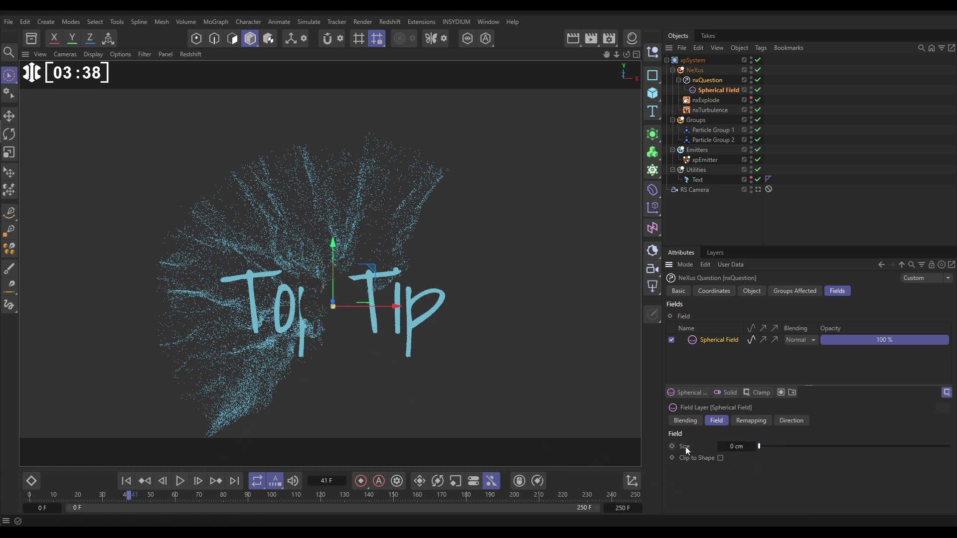
pyautogui.click(713, 90)
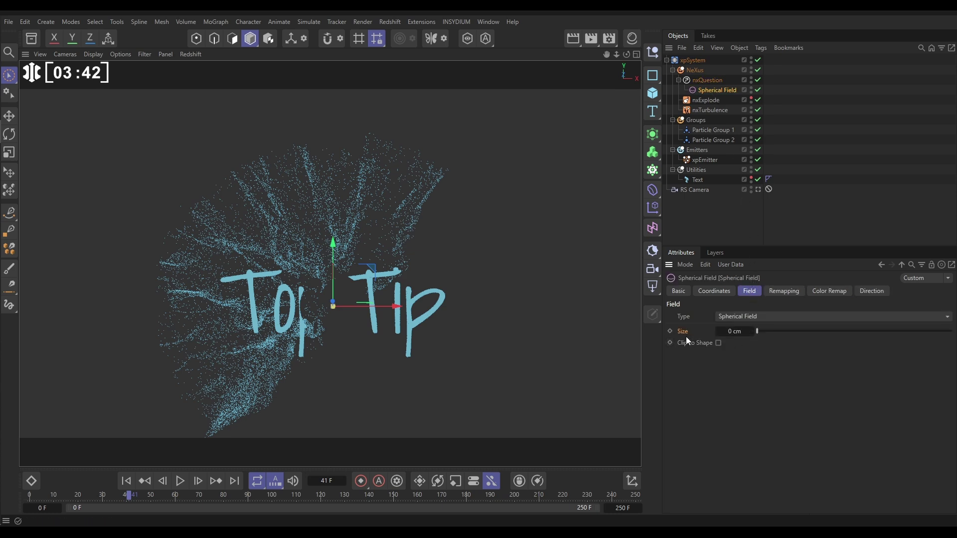
pyautogui.click(670, 331)
pyautogui.moveTo(164, 498); pyautogui.dragTo(397, 492)
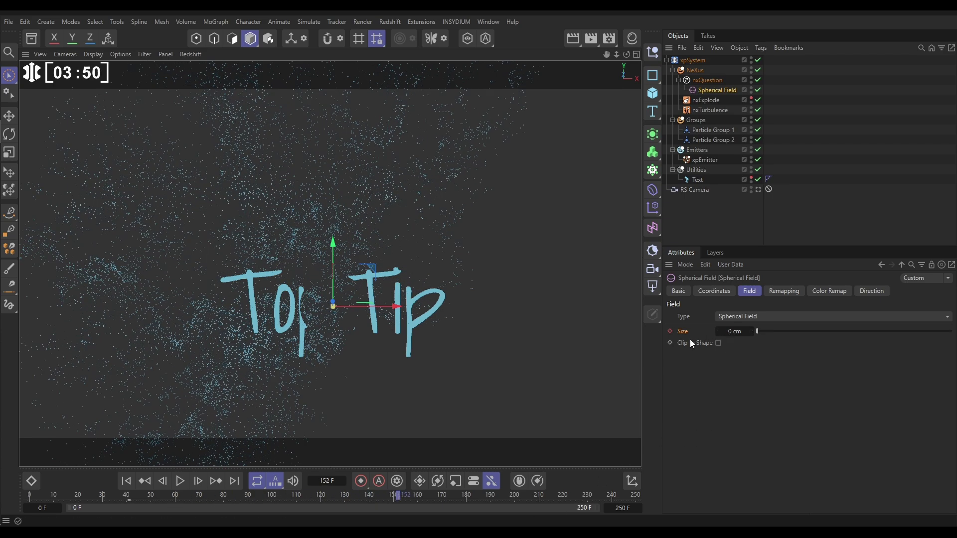
pyautogui.moveTo(734, 331); pyautogui.dragTo(817, 331)
pyautogui.moveTo(726, 331); pyautogui.dragTo(825, 331)
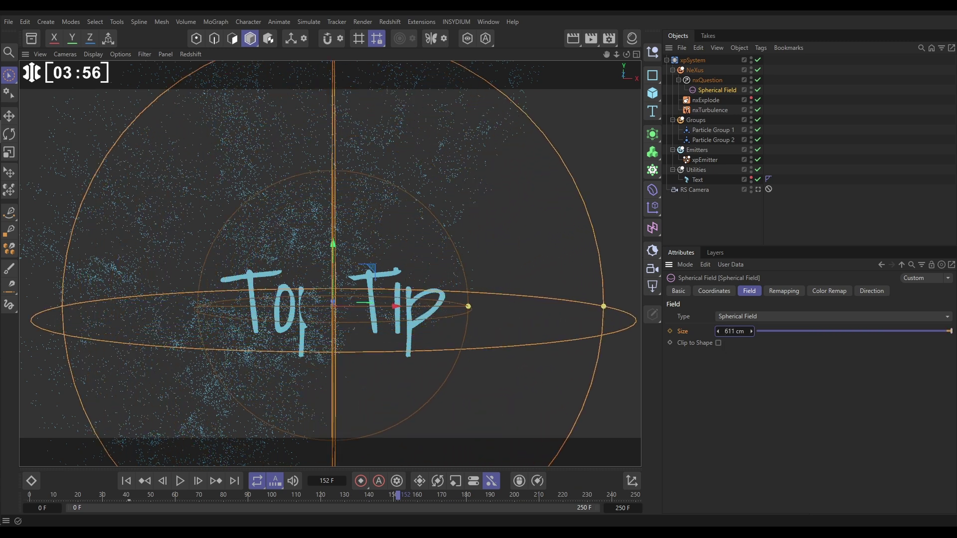
pyautogui.click(668, 332)
# - Play the simulation from frame 0 to watch the field grow, stopping at frame 171
pyautogui.click(122, 482)
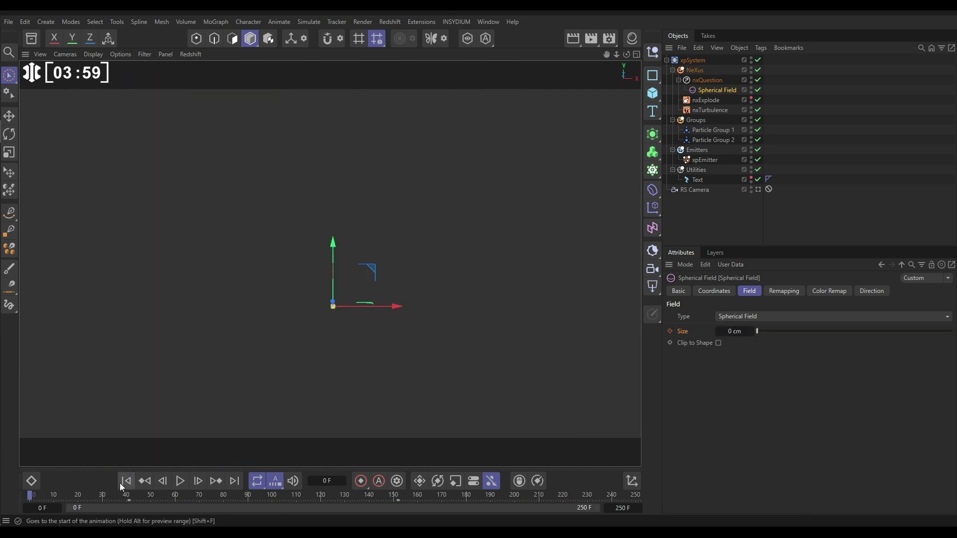
pyautogui.click(180, 481)
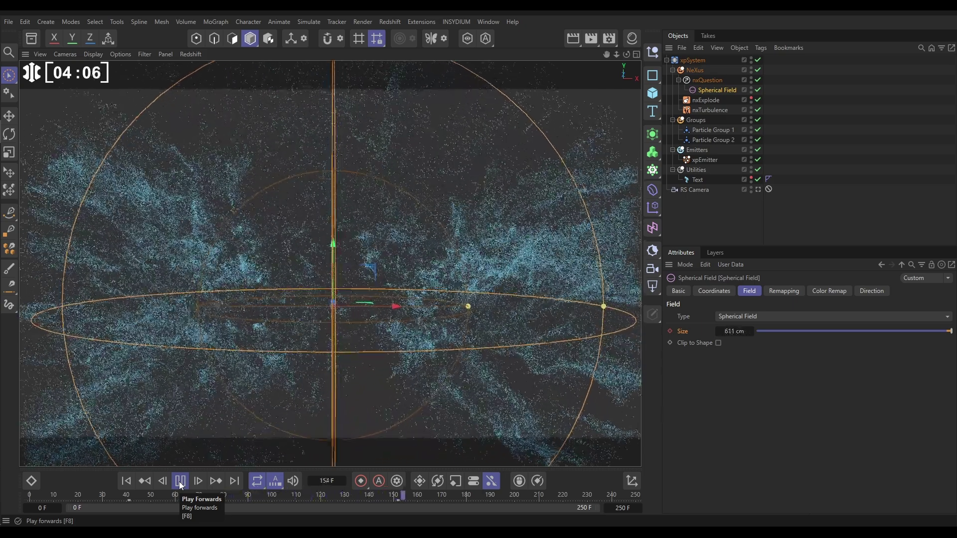
pyautogui.click(180, 482)
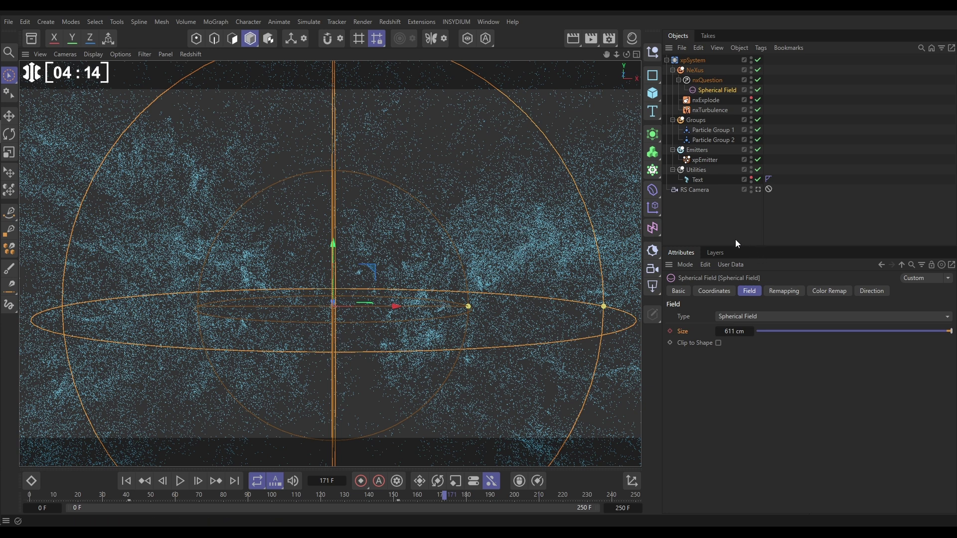
# - Add an action under the group switch that sets particle Age to 0 F, Set Once
pyautogui.click(704, 80)
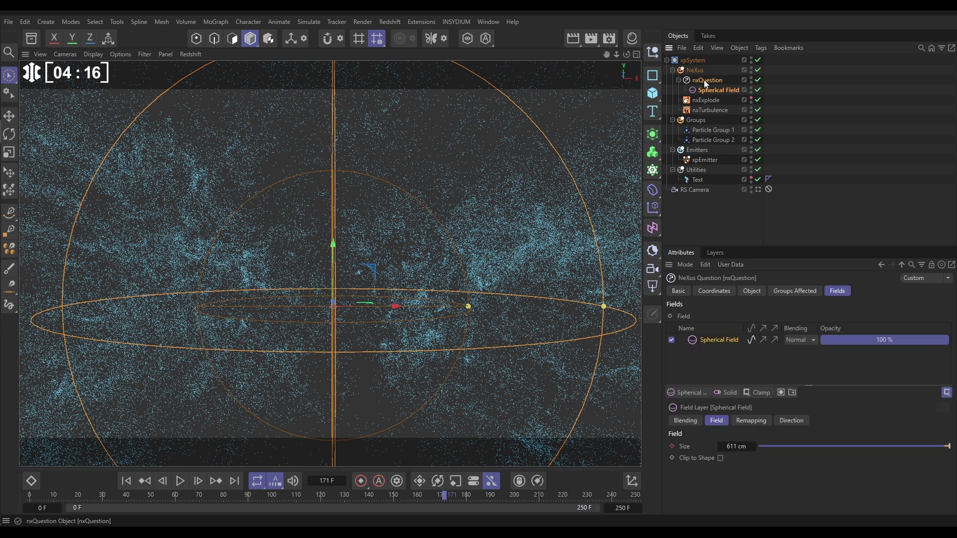
pyautogui.click(751, 292)
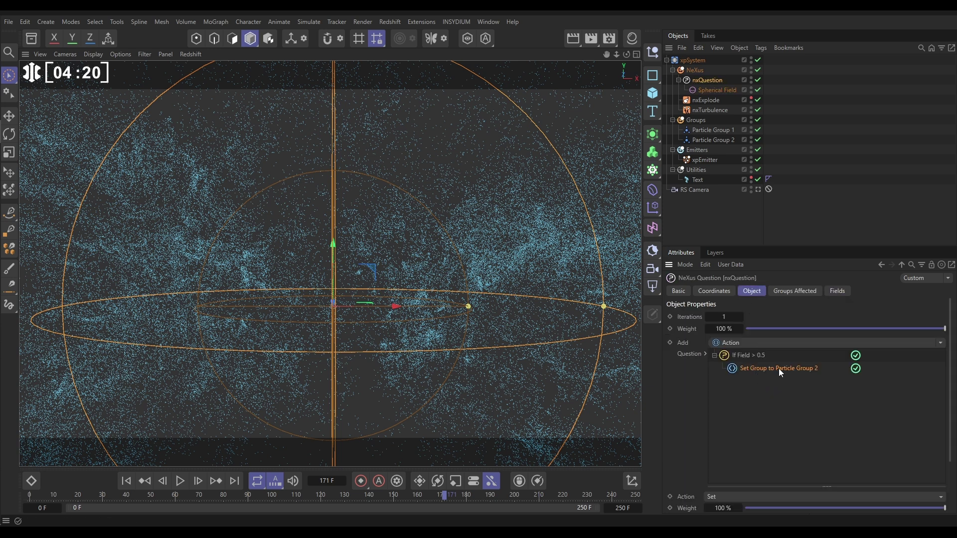
pyautogui.click(768, 342)
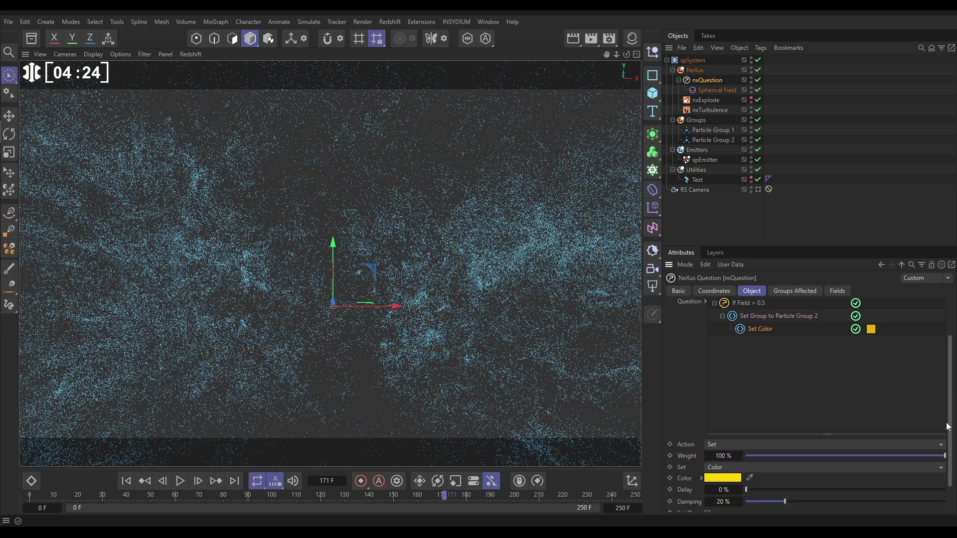
pyautogui.scroll(-3, 779, 461)
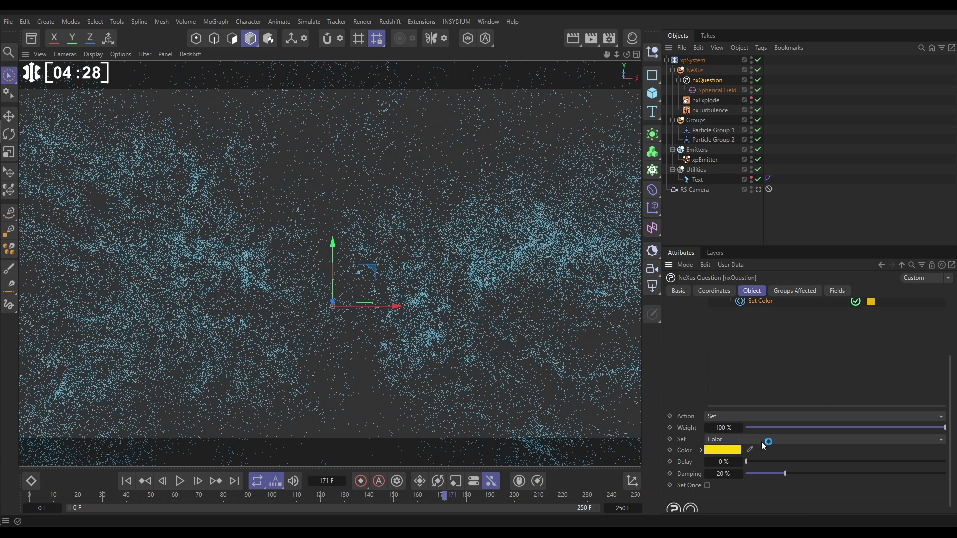
pyautogui.click(768, 441)
pyautogui.click(738, 284)
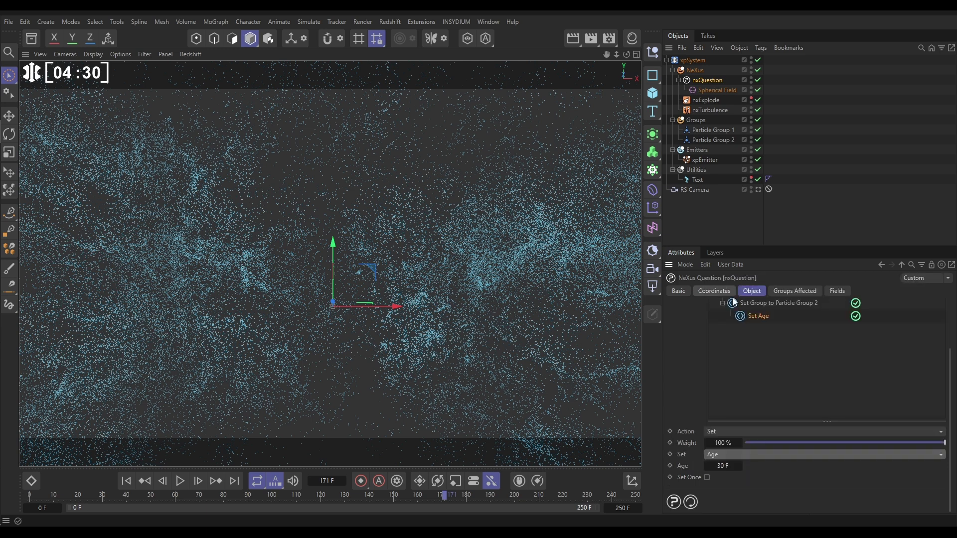
pyautogui.click(722, 466)
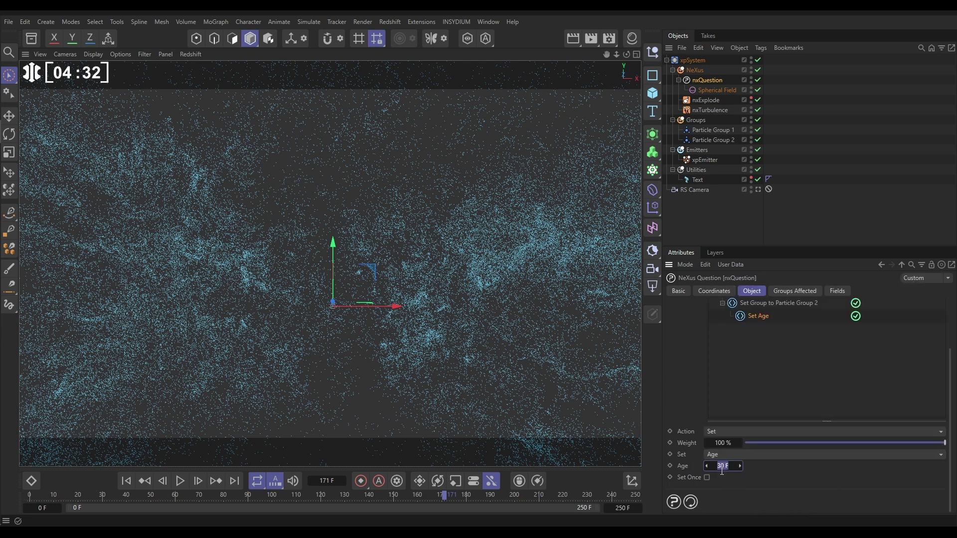
pyautogui.write('0')
pyautogui.press('Return')
pyautogui.click(706, 478)
# - Add another action that sets particle Life to 85 F
pyautogui.moveTo(950, 417); pyautogui.dragTo(950, 399)
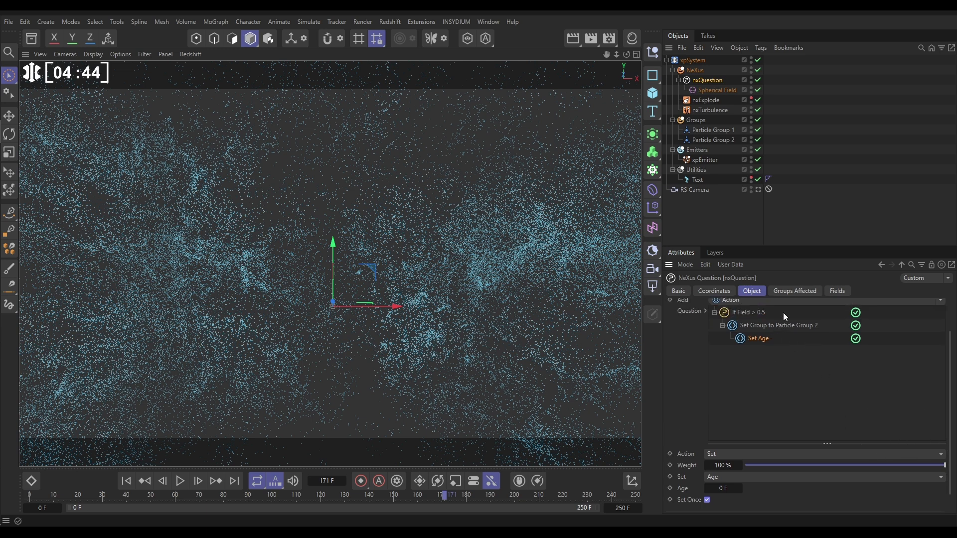
pyautogui.click(771, 301)
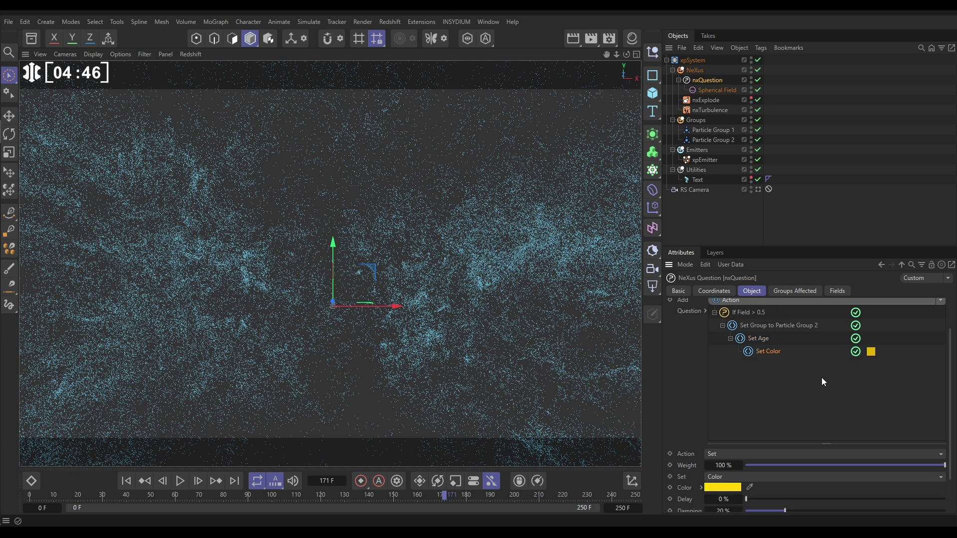
pyautogui.scroll(-3, 942, 396)
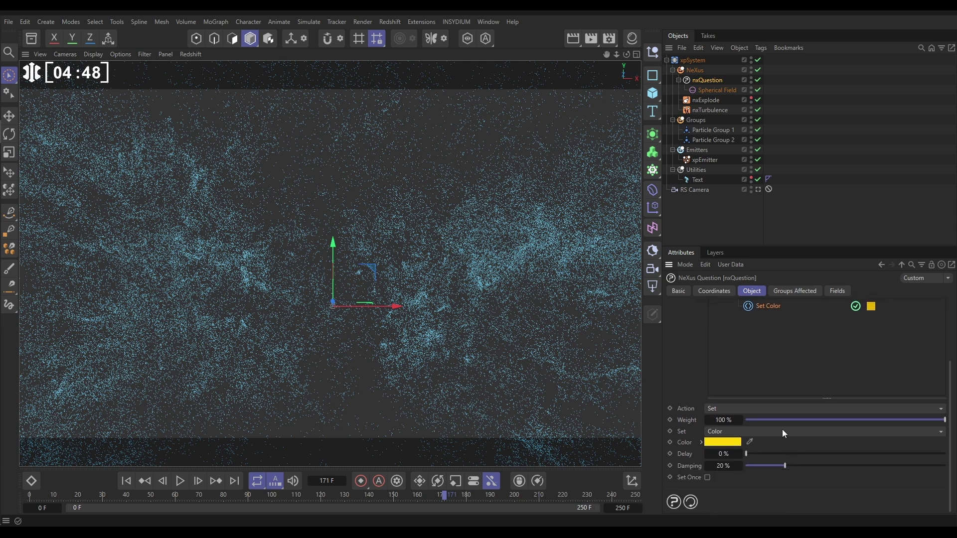
pyautogui.click(782, 430)
pyautogui.click(724, 323)
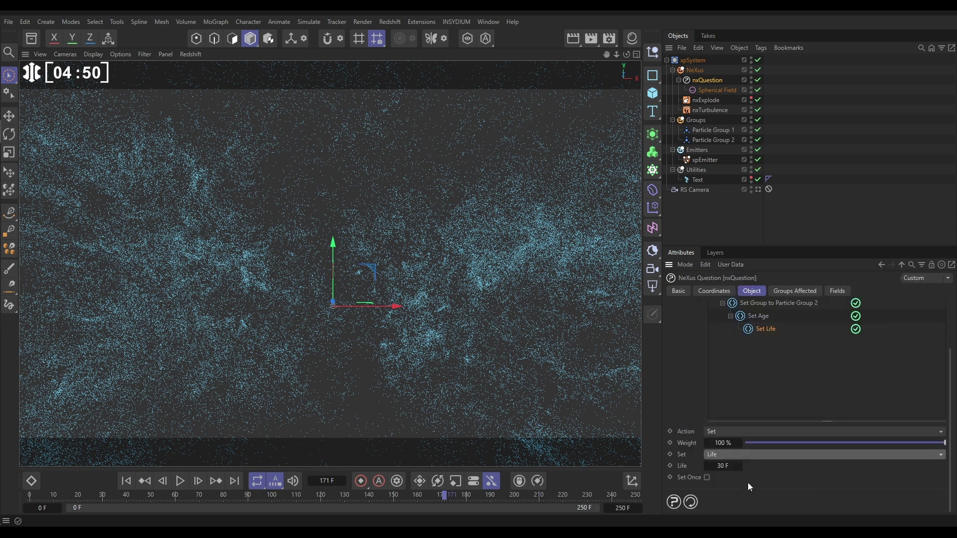
pyautogui.click(728, 467)
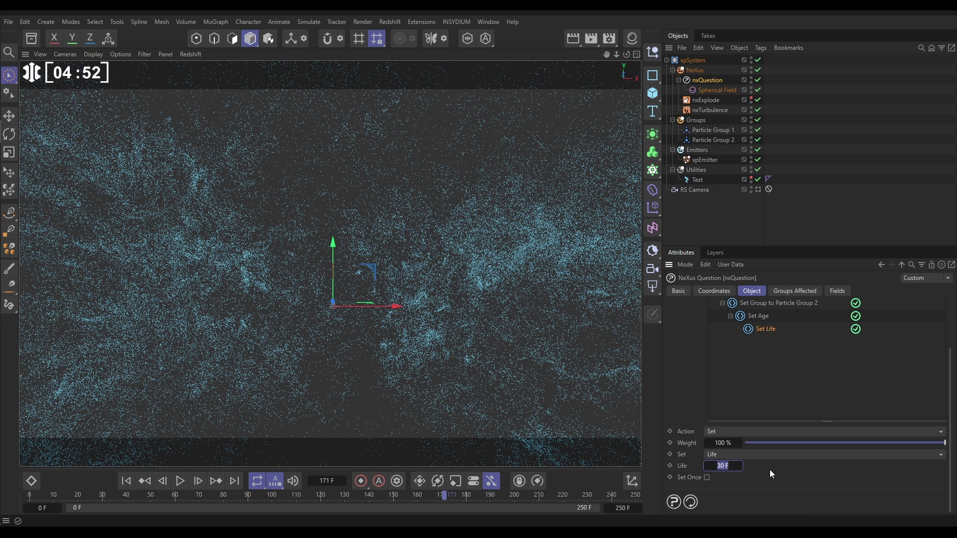
pyautogui.write('85')
pyautogui.press('Return')
pyautogui.click(725, 229)
pyautogui.click(151, 485)
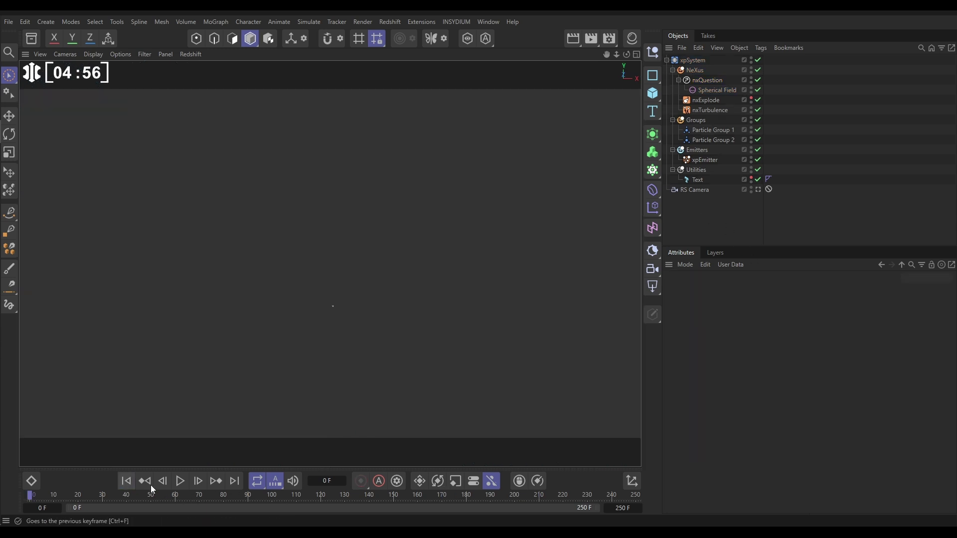
pyautogui.click(178, 482)
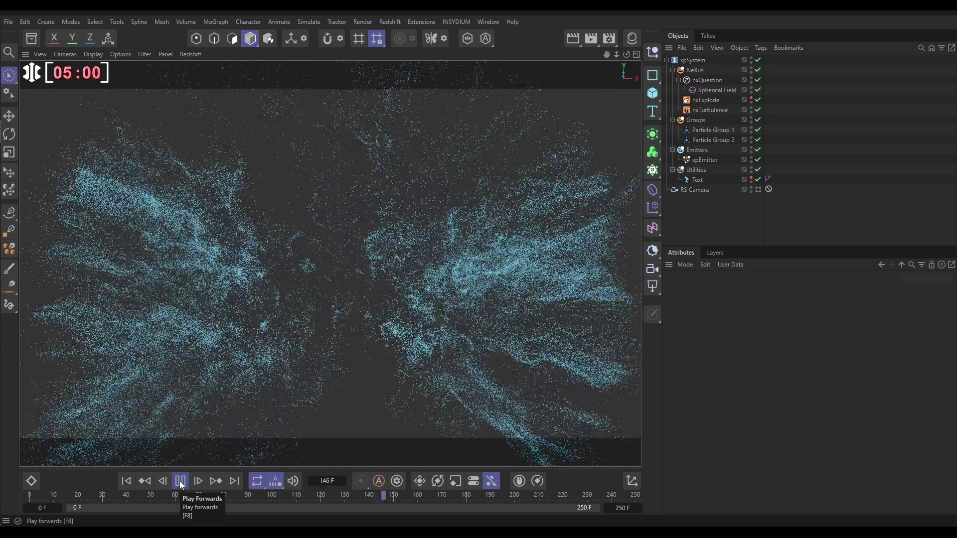
pyautogui.click(126, 481)
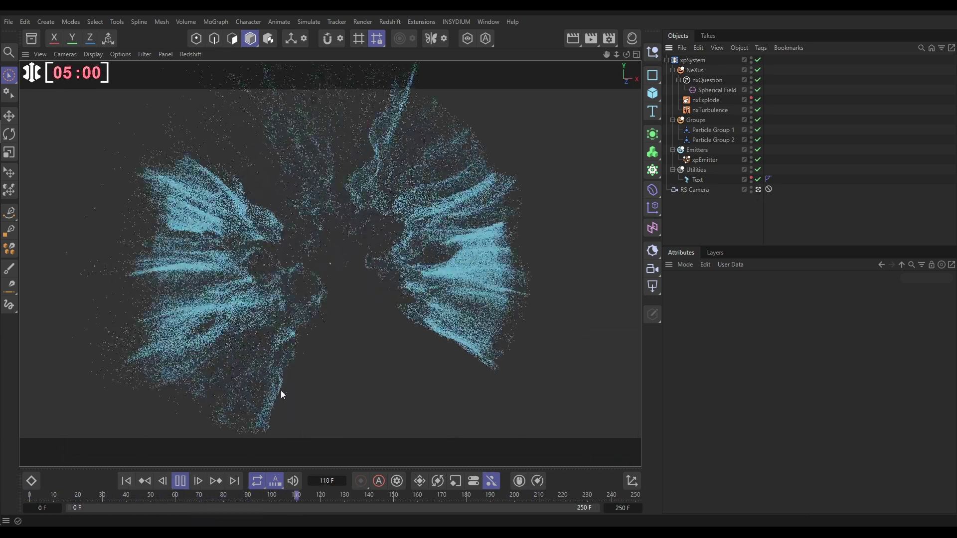
pyautogui.click(182, 482)
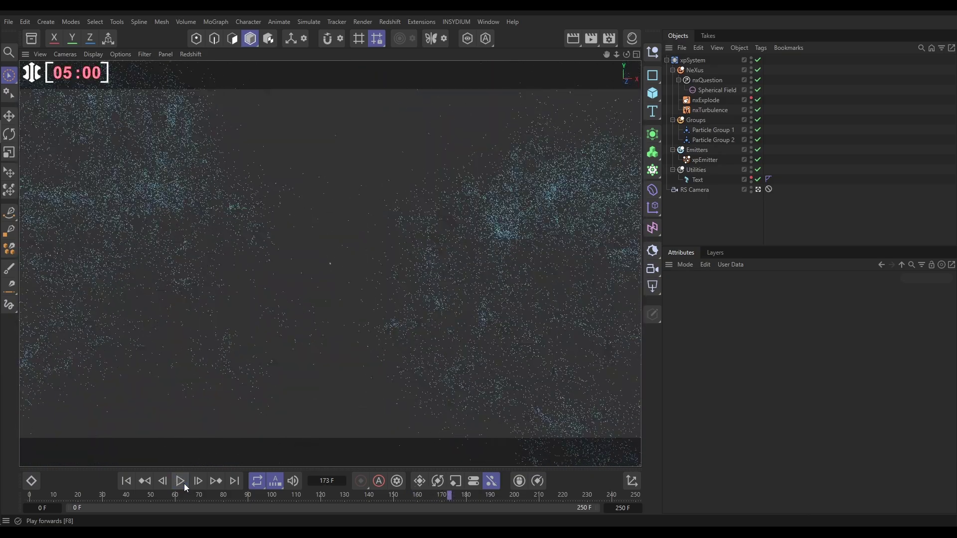
pyautogui.click(140, 482)
pyautogui.click(179, 482)
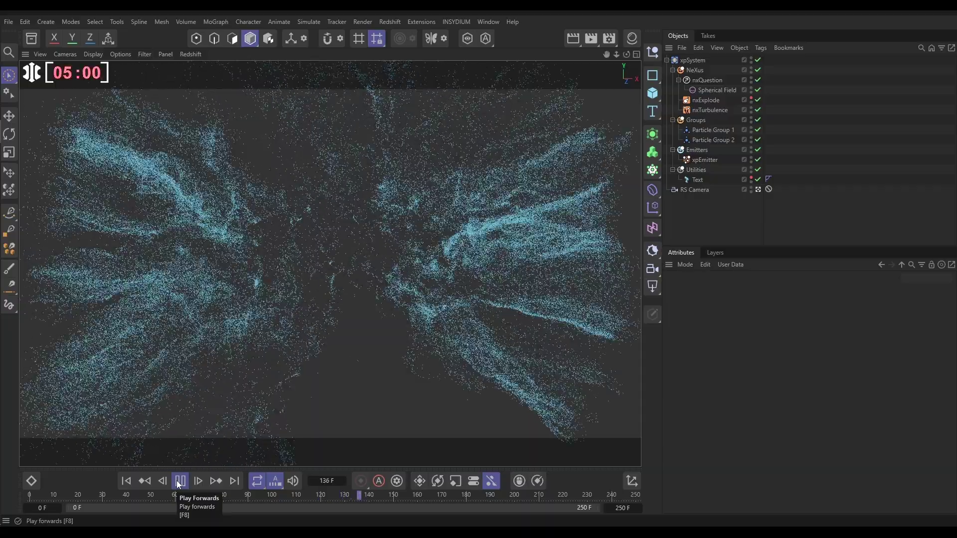
pyautogui.click(150, 495)
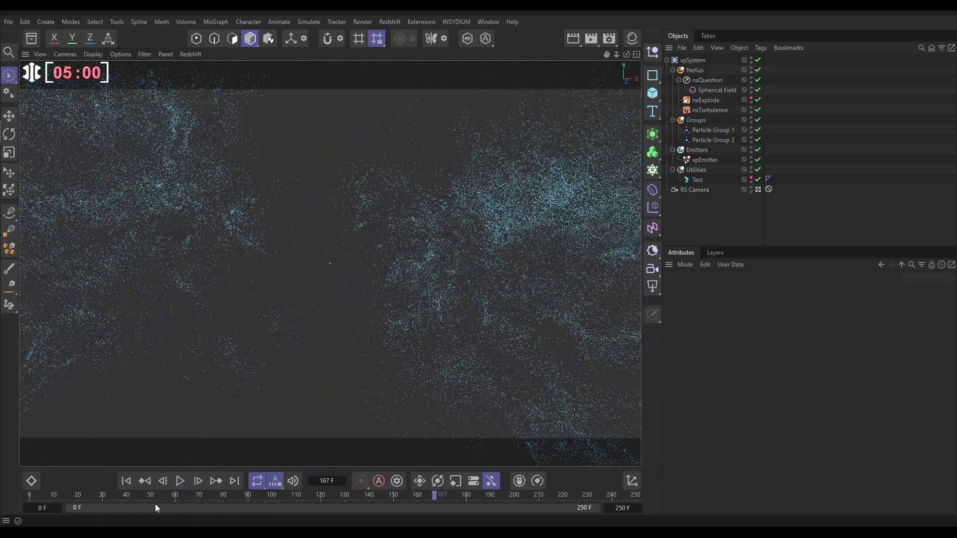
pyautogui.click(126, 481)
pyautogui.click(198, 480)
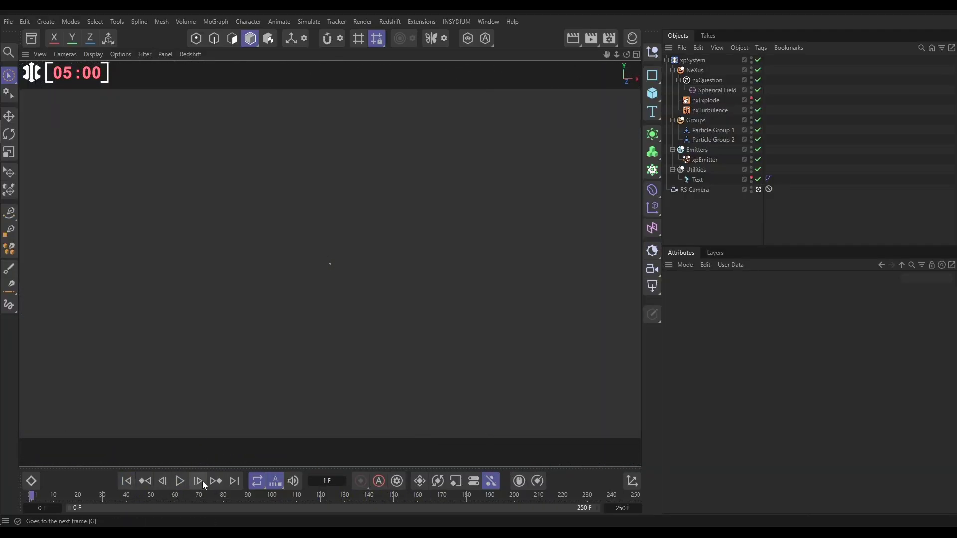
# - Restart playback and replace the Text object's 'TopTip' content with 'Bob'
pyautogui.click(180, 481)
pyautogui.click(698, 180)
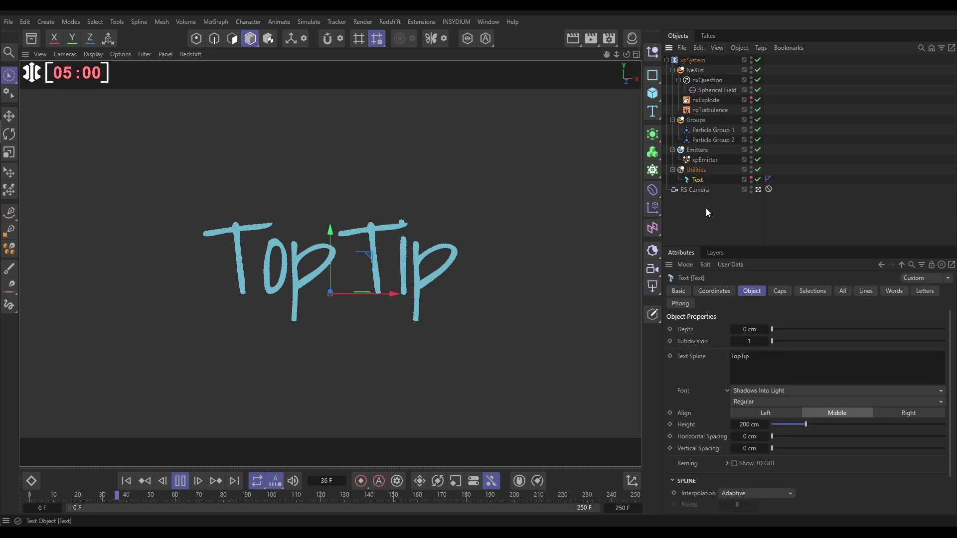
pyautogui.click(759, 355)
pyautogui.moveTo(760, 355); pyautogui.dragTo(711, 353)
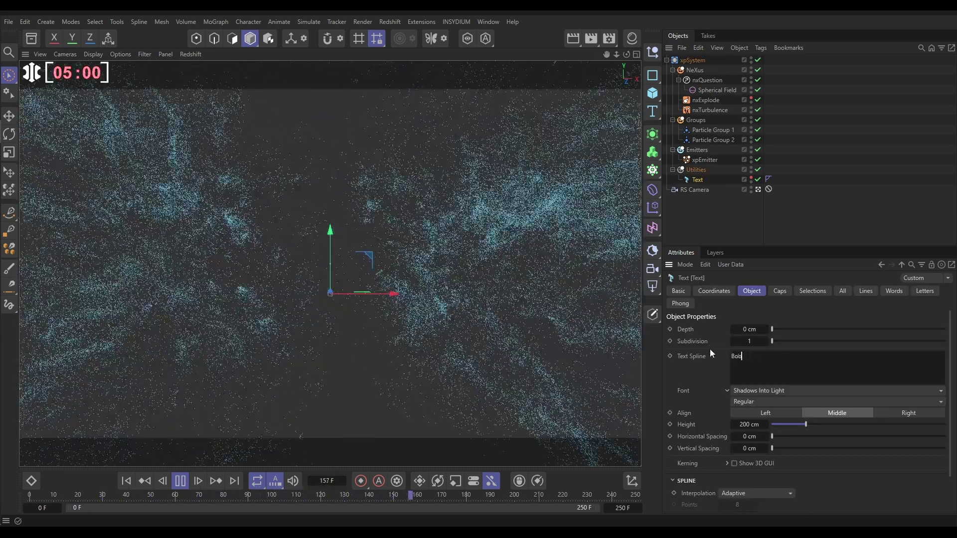
pyautogui.click(690, 220)
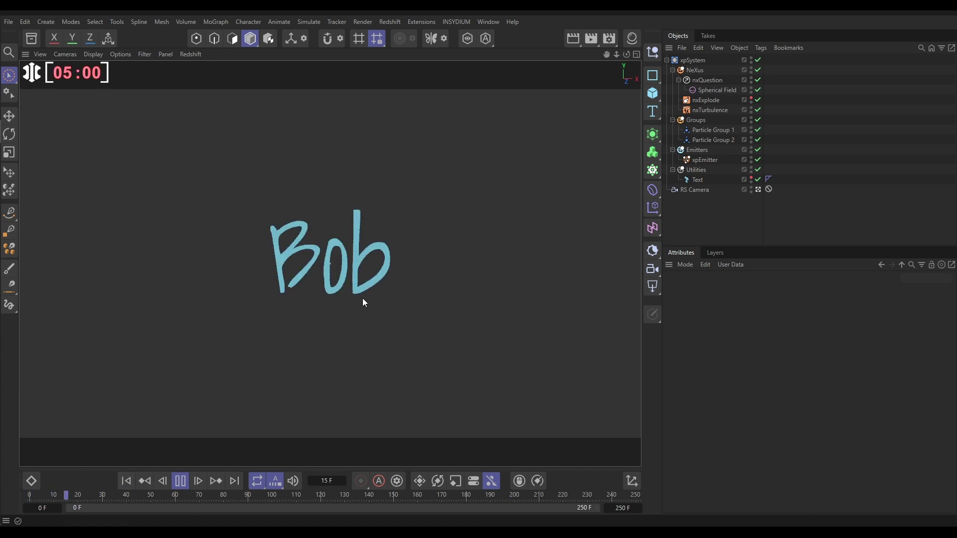